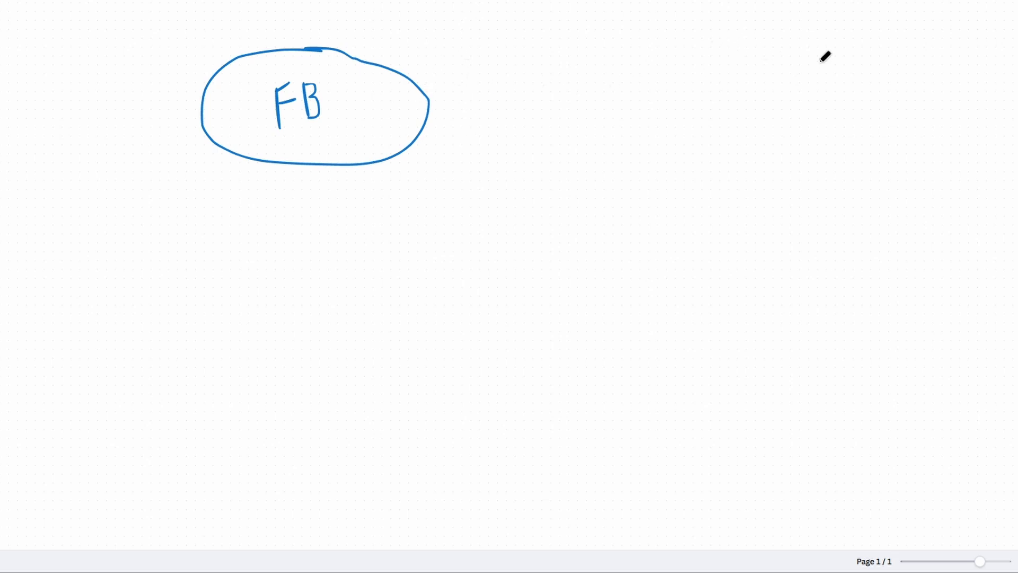
Draw ellipses labelled IG and WA to the right of the FB ellipse.
{"action": "mouse_move", "coordinate": [594, 53]}
{"action": "left_mouse_down"}
{"action": "mouse_move", "coordinate": [540, 61]}
{"action": "mouse_move", "coordinate": [587, 139]}
{"action": "mouse_move", "coordinate": [667, 76]}
{"action": "mouse_move", "coordinate": [598, 51]}
{"action": "left_mouse_up"}
{"action": "mouse_move", "coordinate": [568, 83]}
{"action": "left_mouse_down"}
{"action": "mouse_move", "coordinate": [574, 120]}
{"action": "mouse_move", "coordinate": [592, 90]}
{"action": "mouse_move", "coordinate": [616, 97]}
{"action": "left_mouse_up"}
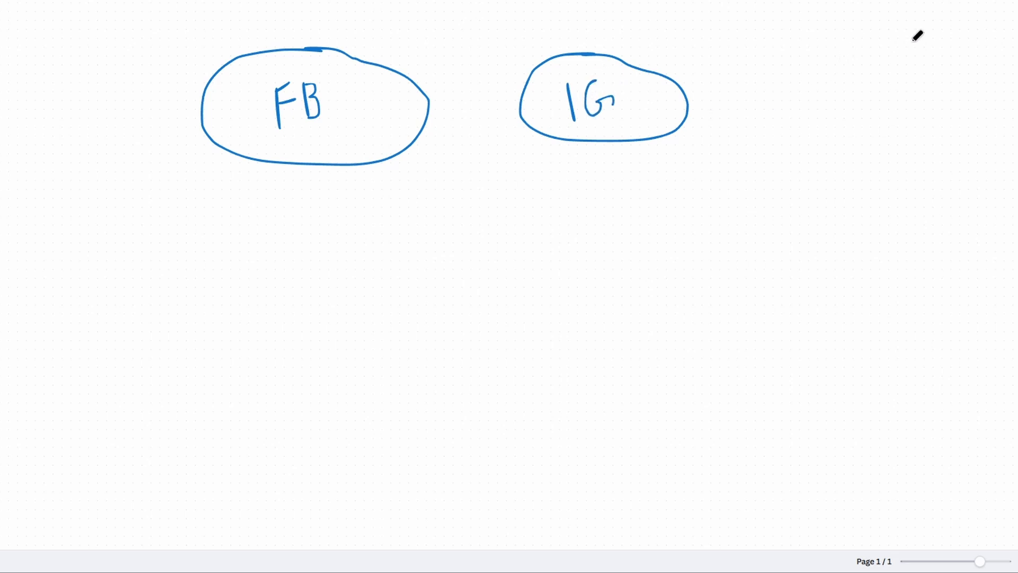
{"action": "mouse_move", "coordinate": [907, 38]}
{"action": "left_mouse_down"}
{"action": "mouse_move", "coordinate": [790, 57]}
{"action": "mouse_move", "coordinate": [788, 132]}
{"action": "mouse_move", "coordinate": [949, 111]}
{"action": "mouse_move", "coordinate": [950, 48]}
{"action": "mouse_move", "coordinate": [908, 38]}
{"action": "left_mouse_up"}
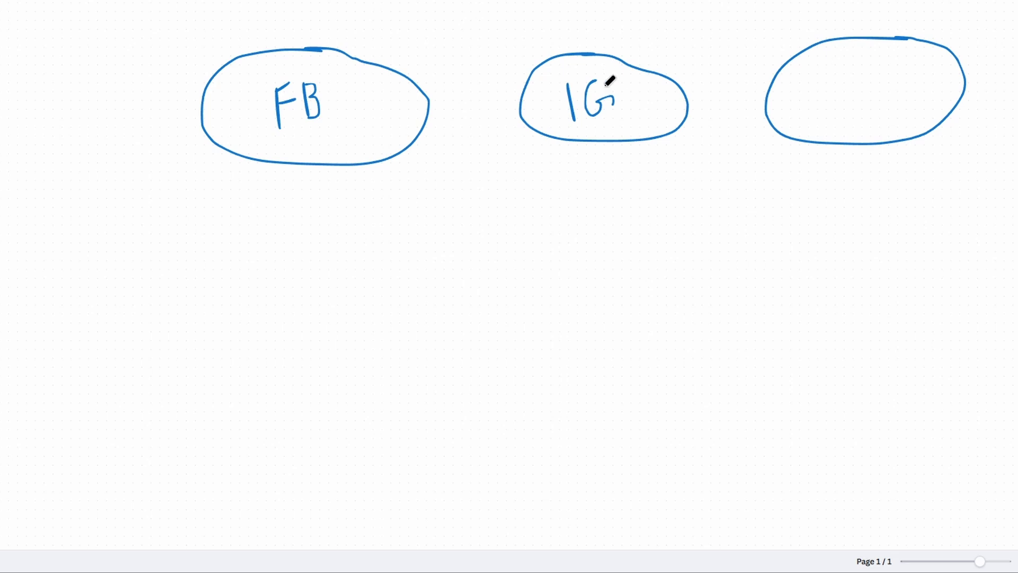
{"action": "mouse_move", "coordinate": [832, 71]}
{"action": "left_mouse_down"}
{"action": "mouse_move", "coordinate": [868, 73]}
{"action": "mouse_move", "coordinate": [891, 95]}
{"action": "left_mouse_up"}
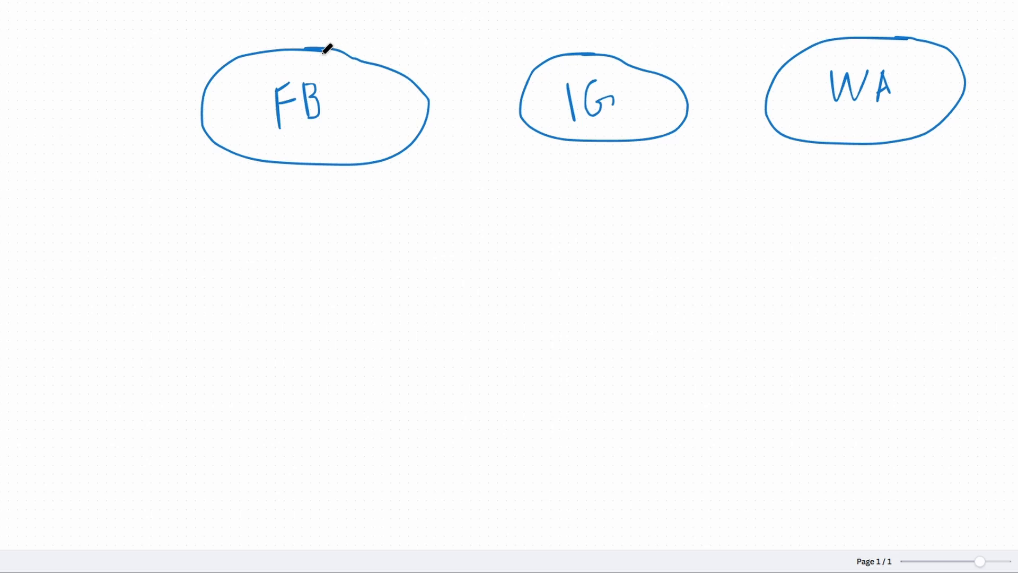
Add a checkmark above each ellipse, with a P on its left and a B on its right.
{"action": "left_click_drag", "start_coordinate": [321, 52], "coordinate": [359, 30]}
{"action": "left_click_drag", "start_coordinate": [575, 55], "coordinate": [612, 30]}
{"action": "left_click_drag", "start_coordinate": [851, 41], "coordinate": [883, 18]}
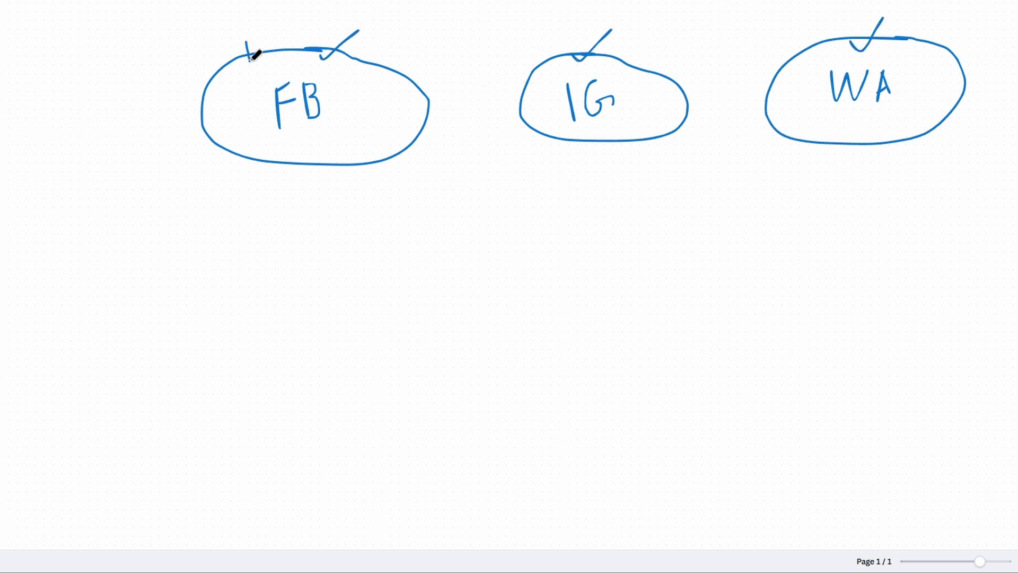
{"action": "mouse_move", "coordinate": [246, 43]}
{"action": "left_mouse_down"}
{"action": "mouse_move", "coordinate": [248, 62]}
{"action": "mouse_move", "coordinate": [258, 35]}
{"action": "left_mouse_up"}
{"action": "mouse_move", "coordinate": [375, 48]}
{"action": "left_mouse_down"}
{"action": "mouse_move", "coordinate": [383, 71]}
{"action": "mouse_move", "coordinate": [368, 75]}
{"action": "left_mouse_up"}
{"action": "mouse_move", "coordinate": [542, 51]}
{"action": "left_mouse_down"}
{"action": "mouse_move", "coordinate": [543, 76]}
{"action": "mouse_move", "coordinate": [542, 59]}
{"action": "left_mouse_up"}
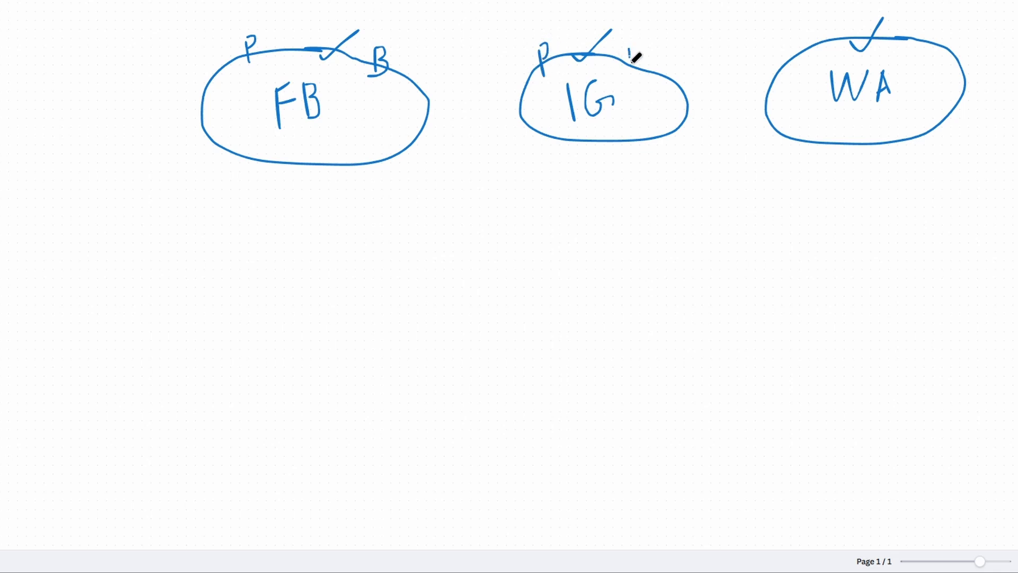
{"action": "mouse_move", "coordinate": [628, 48]}
{"action": "left_mouse_down"}
{"action": "mouse_move", "coordinate": [629, 80]}
{"action": "mouse_move", "coordinate": [638, 59]}
{"action": "mouse_move", "coordinate": [641, 75]}
{"action": "mouse_move", "coordinate": [629, 82]}
{"action": "left_mouse_up"}
{"action": "mouse_move", "coordinate": [798, 45]}
{"action": "left_mouse_down"}
{"action": "mouse_move", "coordinate": [803, 78]}
{"action": "mouse_move", "coordinate": [803, 53]}
{"action": "left_mouse_up"}
{"action": "mouse_move", "coordinate": [933, 33]}
{"action": "left_mouse_down"}
{"action": "mouse_move", "coordinate": [933, 60]}
{"action": "mouse_move", "coordinate": [951, 29]}
{"action": "mouse_move", "coordinate": [935, 59]}
{"action": "left_mouse_up"}
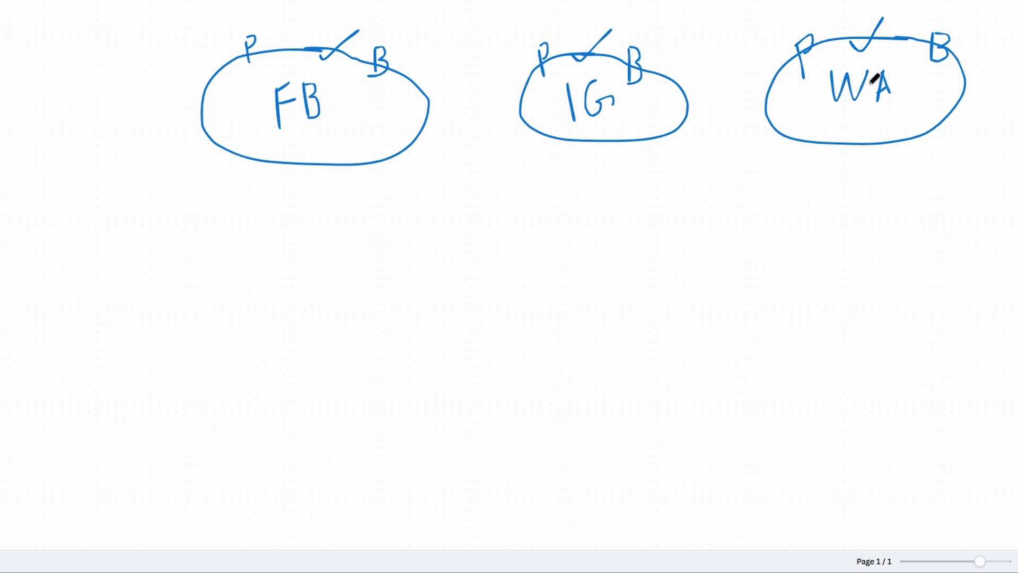
Draw a large ellipse below the row and label it BS.
{"action": "mouse_move", "coordinate": [551, 202]}
{"action": "left_mouse_down"}
{"action": "mouse_move", "coordinate": [472, 200]}
{"action": "mouse_move", "coordinate": [425, 240]}
{"action": "mouse_move", "coordinate": [437, 289]}
{"action": "mouse_move", "coordinate": [628, 318]}
{"action": "mouse_move", "coordinate": [719, 223]}
{"action": "mouse_move", "coordinate": [632, 200]}
{"action": "mouse_move", "coordinate": [522, 202]}
{"action": "left_mouse_up"}
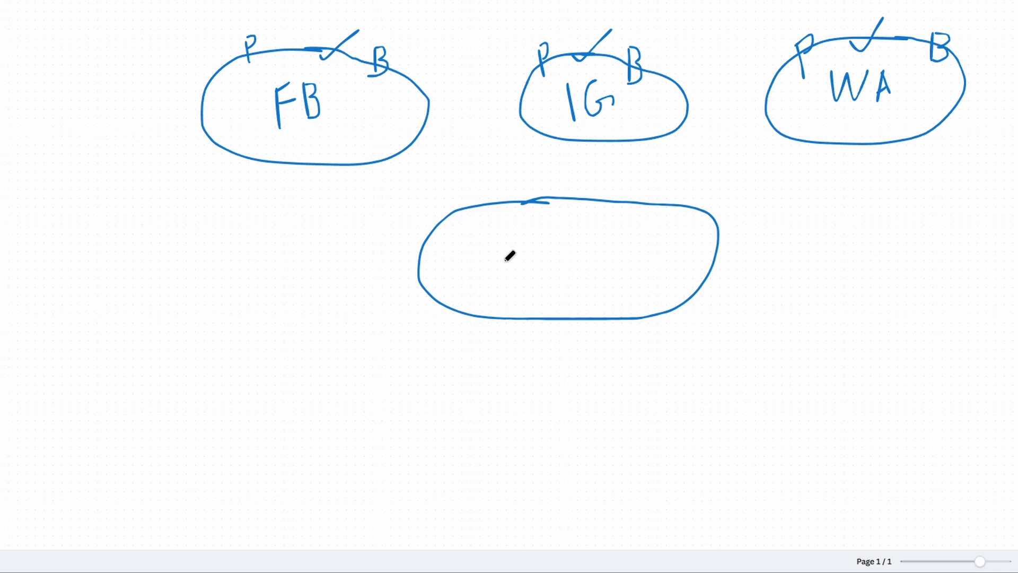
{"action": "left_click_drag", "start_coordinate": [508, 241], "coordinate": [510, 281]}
{"action": "mouse_move", "coordinate": [505, 244]}
{"action": "left_mouse_down"}
{"action": "mouse_move", "coordinate": [520, 252]}
{"action": "mouse_move", "coordinate": [508, 280]}
{"action": "left_mouse_up"}
{"action": "left_click_drag", "start_coordinate": [574, 233], "coordinate": [549, 267]}
Circle FB's B, draw arrows from FB and the circled B into BS, and write People below.
{"action": "mouse_move", "coordinate": [264, 96]}
{"action": "left_mouse_down"}
{"action": "mouse_move", "coordinate": [249, 75]}
{"action": "mouse_move", "coordinate": [261, 75]}
{"action": "left_mouse_up"}
{"action": "left_click_drag", "start_coordinate": [325, 98], "coordinate": [351, 93]}
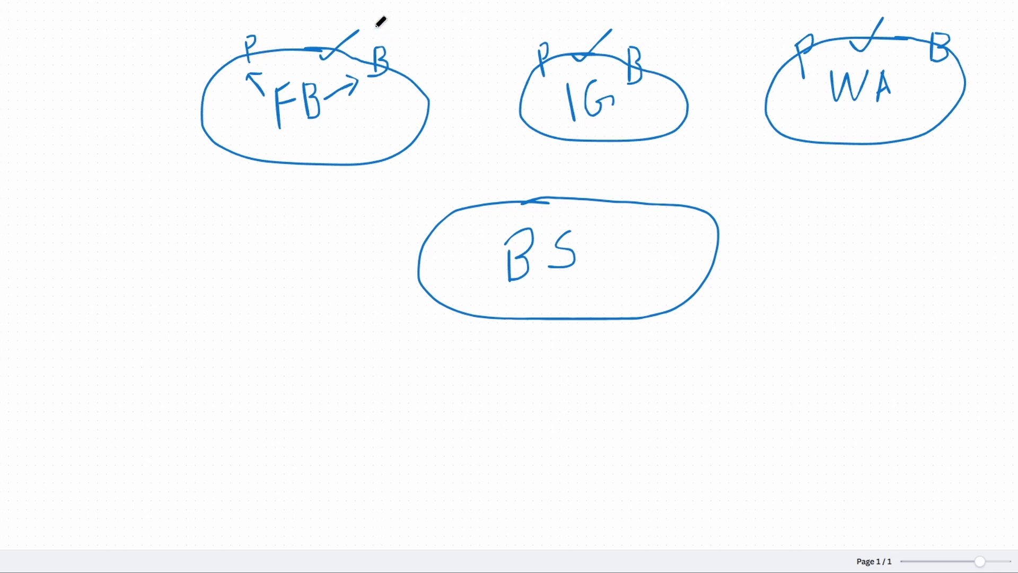
{"action": "mouse_move", "coordinate": [376, 37]}
{"action": "left_mouse_down"}
{"action": "mouse_move", "coordinate": [368, 43]}
{"action": "mouse_move", "coordinate": [399, 80]}
{"action": "mouse_move", "coordinate": [406, 35]}
{"action": "mouse_move", "coordinate": [372, 37]}
{"action": "left_mouse_up"}
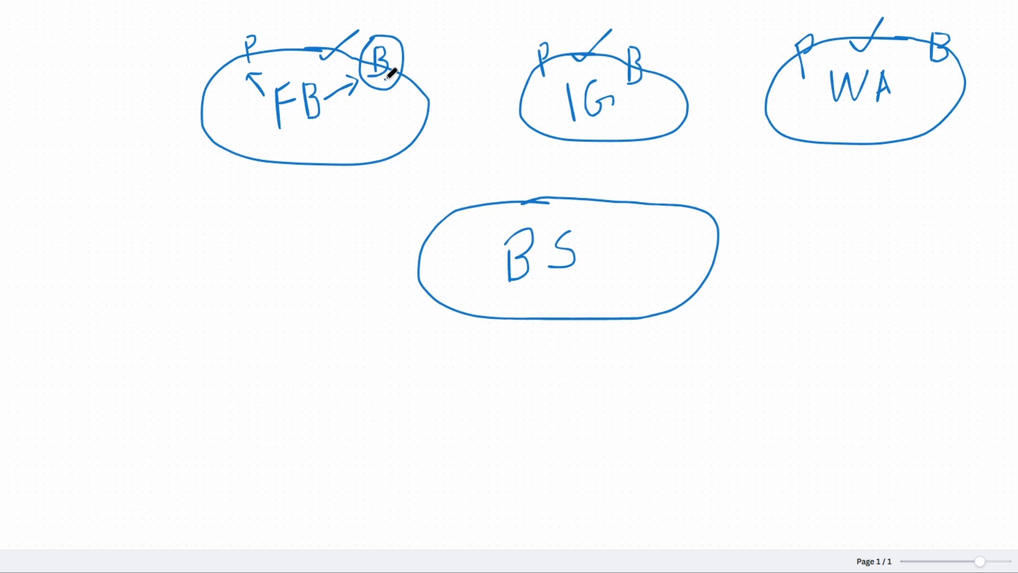
{"action": "mouse_move", "coordinate": [385, 87]}
{"action": "left_mouse_down"}
{"action": "mouse_move", "coordinate": [390, 156]}
{"action": "mouse_move", "coordinate": [466, 227]}
{"action": "left_mouse_up"}
{"action": "mouse_move", "coordinate": [453, 227]}
{"action": "left_mouse_down"}
{"action": "mouse_move", "coordinate": [466, 228]}
{"action": "mouse_move", "coordinate": [466, 214]}
{"action": "left_mouse_up"}
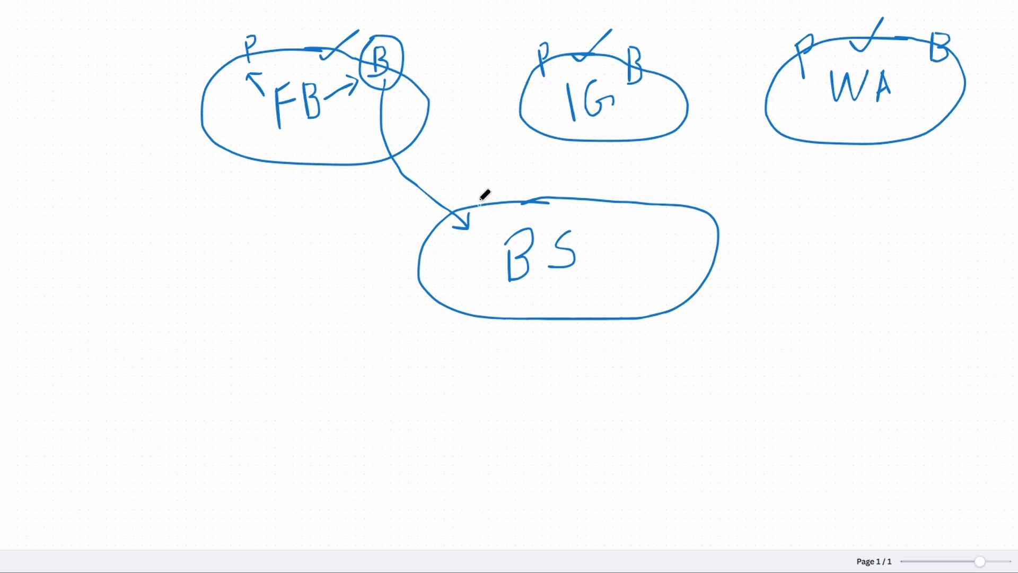
{"action": "mouse_move", "coordinate": [402, 62]}
{"action": "left_mouse_down"}
{"action": "mouse_move", "coordinate": [441, 89]}
{"action": "mouse_move", "coordinate": [466, 146]}
{"action": "mouse_move", "coordinate": [469, 207]}
{"action": "mouse_move", "coordinate": [480, 204]}
{"action": "left_mouse_up"}
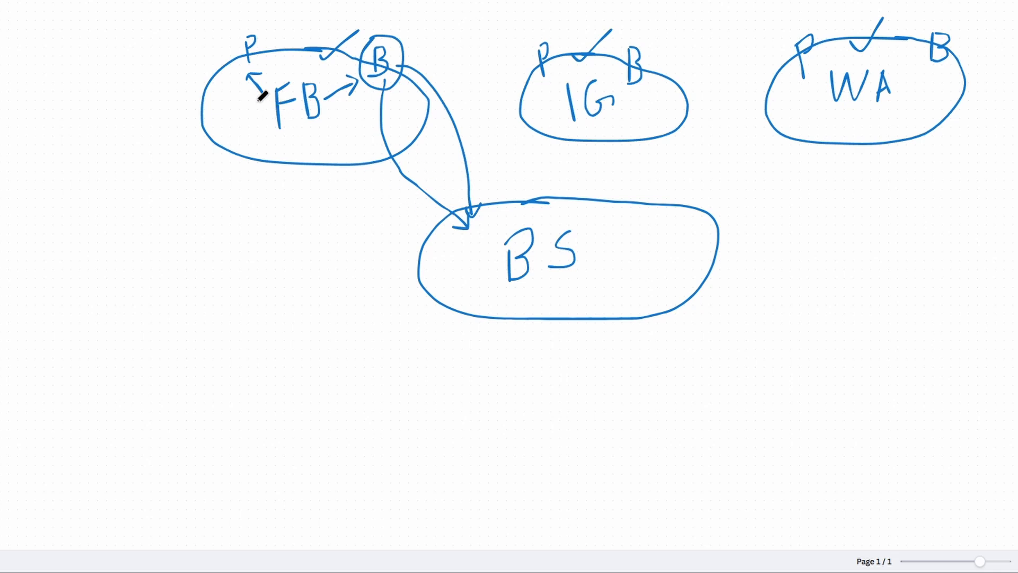
{"action": "mouse_move", "coordinate": [237, 70]}
{"action": "left_mouse_down"}
{"action": "mouse_move", "coordinate": [230, 96]}
{"action": "mouse_move", "coordinate": [248, 183]}
{"action": "mouse_move", "coordinate": [339, 244]}
{"action": "mouse_move", "coordinate": [423, 251]}
{"action": "left_mouse_up"}
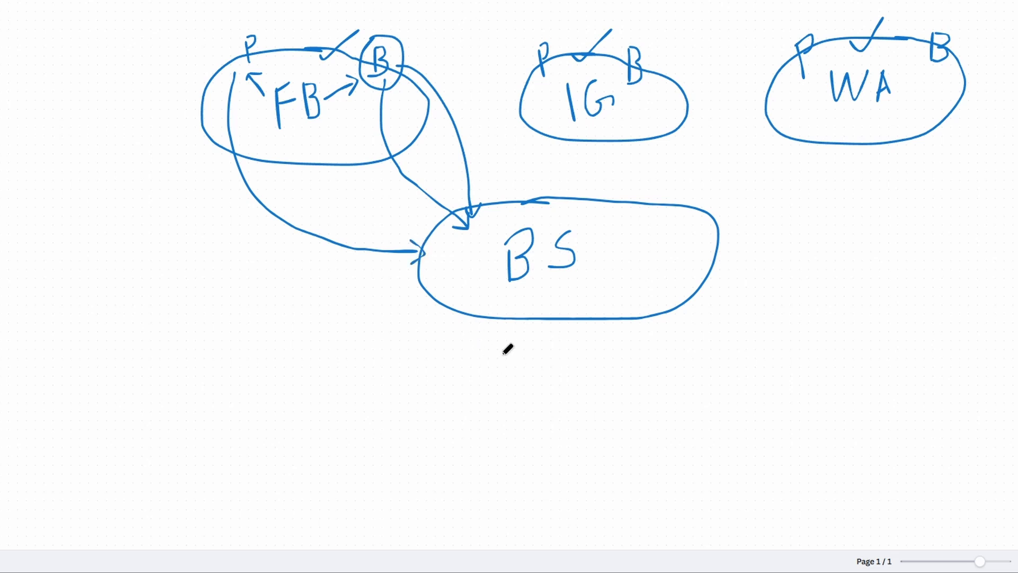
{"action": "mouse_move", "coordinate": [502, 348]}
{"action": "left_mouse_down"}
{"action": "mouse_move", "coordinate": [502, 380]}
{"action": "mouse_move", "coordinate": [510, 350]}
{"action": "mouse_move", "coordinate": [522, 373]}
{"action": "mouse_move", "coordinate": [540, 375]}
{"action": "mouse_move", "coordinate": [550, 352]}
{"action": "mouse_move", "coordinate": [549, 370]}
{"action": "mouse_move", "coordinate": [559, 355]}
{"action": "mouse_move", "coordinate": [571, 362]}
{"action": "mouse_move", "coordinate": [546, 359]}
{"action": "left_mouse_up"}
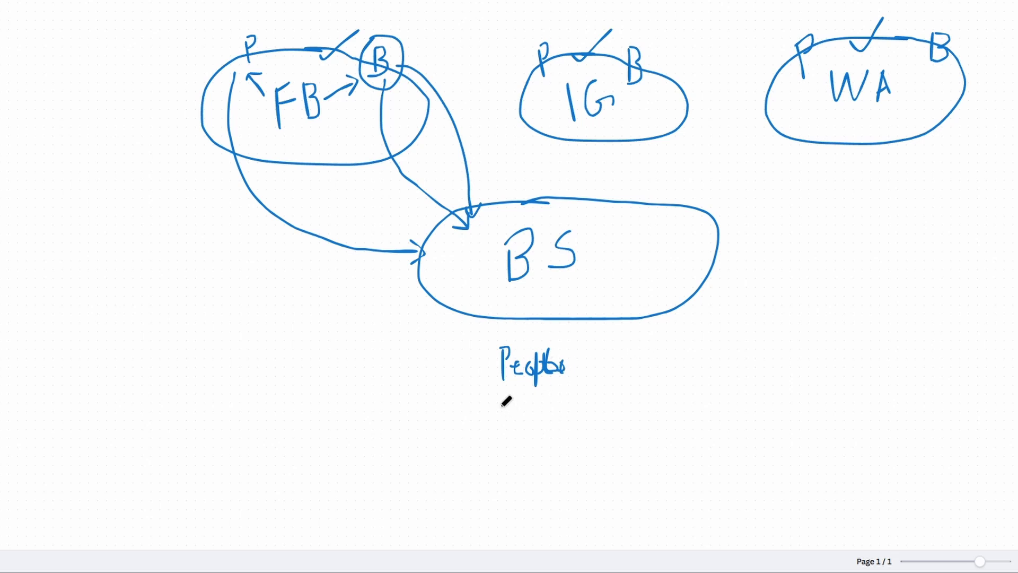
List Page, Instagram and WA under People, arrow BS to People, and circle BS.
{"action": "left_click_drag", "start_coordinate": [502, 407], "coordinate": [502, 439]}
{"action": "mouse_move", "coordinate": [502, 405]}
{"action": "left_mouse_down"}
{"action": "mouse_move", "coordinate": [503, 421]}
{"action": "mouse_move", "coordinate": [526, 432]}
{"action": "mouse_move", "coordinate": [548, 414]}
{"action": "mouse_move", "coordinate": [543, 443]}
{"action": "mouse_move", "coordinate": [559, 414]}
{"action": "mouse_move", "coordinate": [572, 419]}
{"action": "left_mouse_up"}
{"action": "mouse_move", "coordinate": [502, 470]}
{"action": "left_mouse_down"}
{"action": "mouse_move", "coordinate": [517, 490]}
{"action": "mouse_move", "coordinate": [527, 477]}
{"action": "mouse_move", "coordinate": [549, 484]}
{"action": "left_mouse_up"}
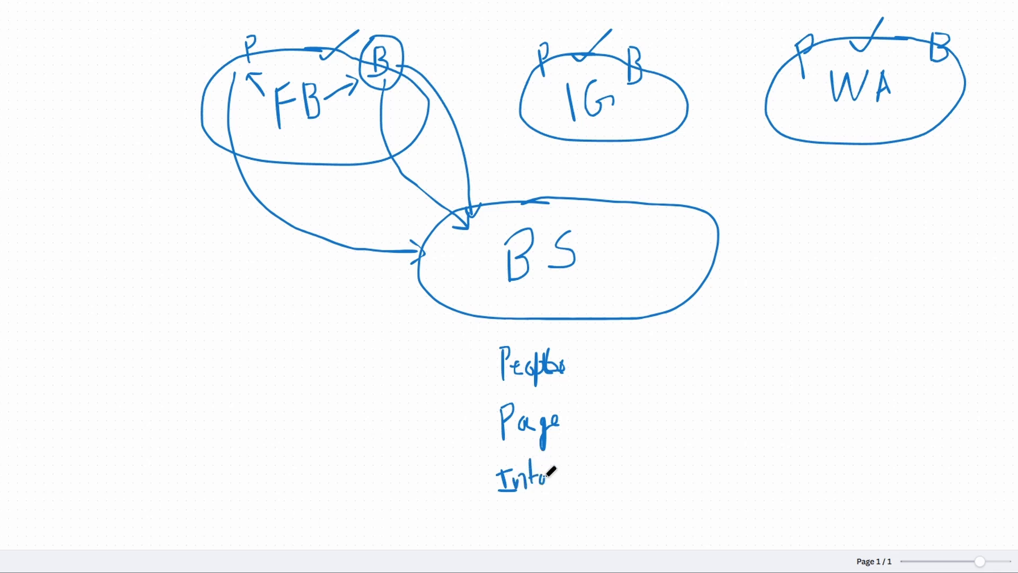
{"action": "left_click", "coordinate": [554, 468]}
{"action": "left_click_drag", "start_coordinate": [566, 471], "coordinate": [582, 471]}
{"action": "left_click_drag", "start_coordinate": [582, 469], "coordinate": [582, 498]}
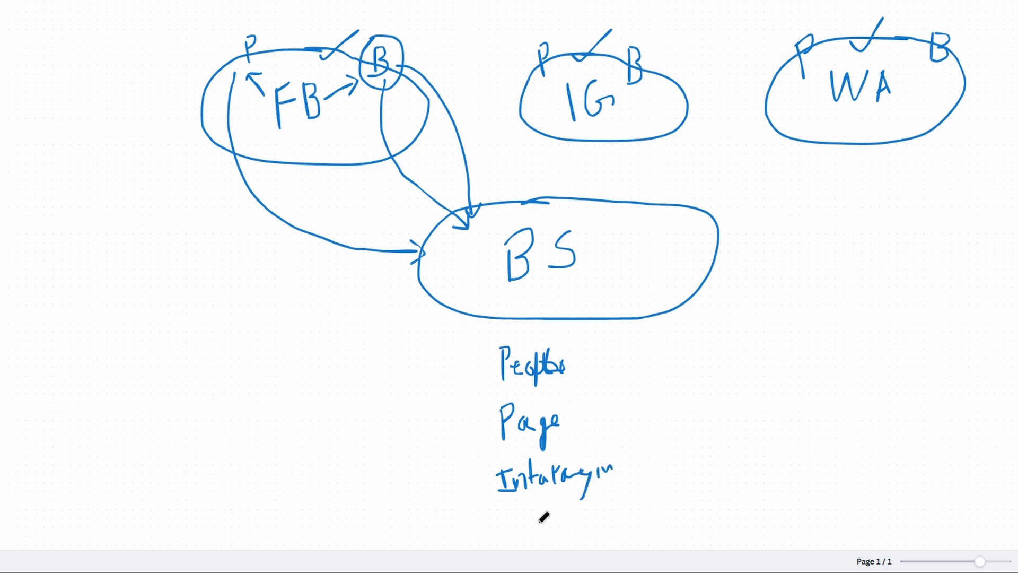
{"action": "left_click_drag", "start_coordinate": [528, 512], "coordinate": [586, 513]}
{"action": "mouse_move", "coordinate": [482, 277]}
{"action": "left_mouse_down"}
{"action": "mouse_move", "coordinate": [477, 348]}
{"action": "mouse_move", "coordinate": [493, 357]}
{"action": "left_mouse_up"}
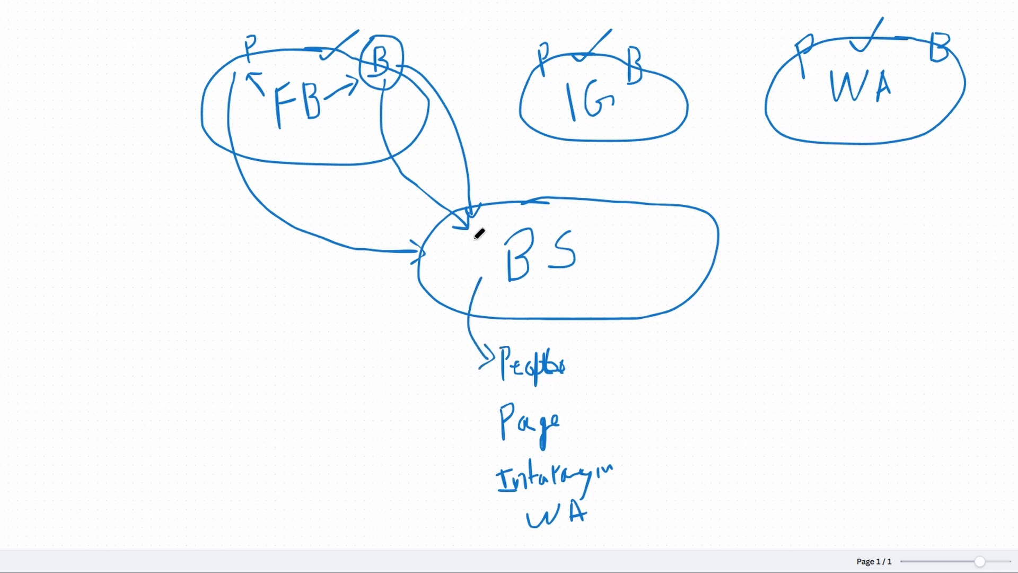
{"action": "mouse_move", "coordinate": [548, 209]}
{"action": "left_mouse_down"}
{"action": "mouse_move", "coordinate": [491, 277]}
{"action": "mouse_move", "coordinate": [614, 243]}
{"action": "mouse_move", "coordinate": [572, 210]}
{"action": "left_mouse_up"}
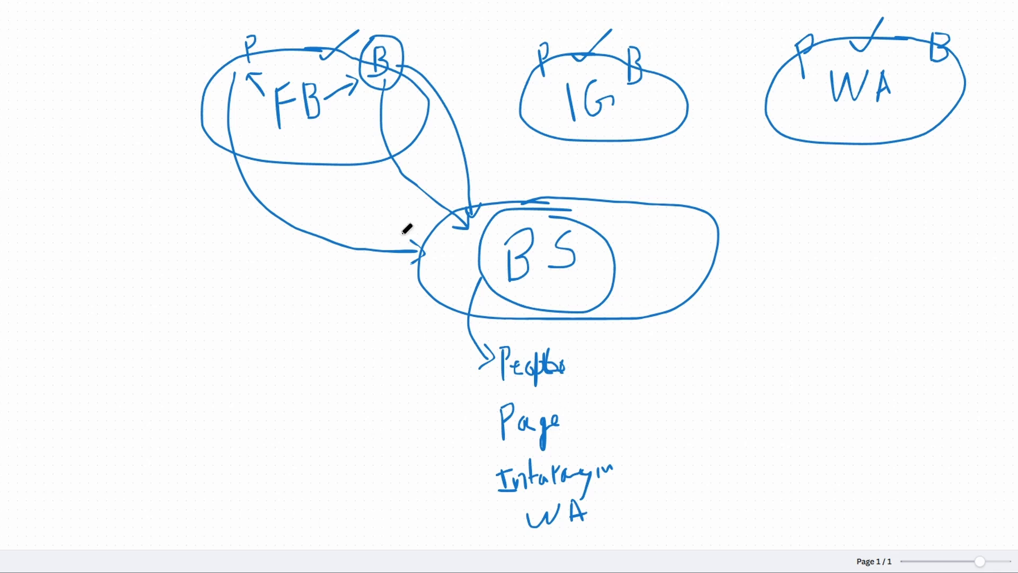
Draw arrows from Page, Instagram and WA up to BS, and tick Page.
{"action": "mouse_move", "coordinate": [565, 421]}
{"action": "left_mouse_down"}
{"action": "mouse_move", "coordinate": [607, 407]}
{"action": "mouse_move", "coordinate": [653, 288]}
{"action": "mouse_move", "coordinate": [660, 295]}
{"action": "left_mouse_up"}
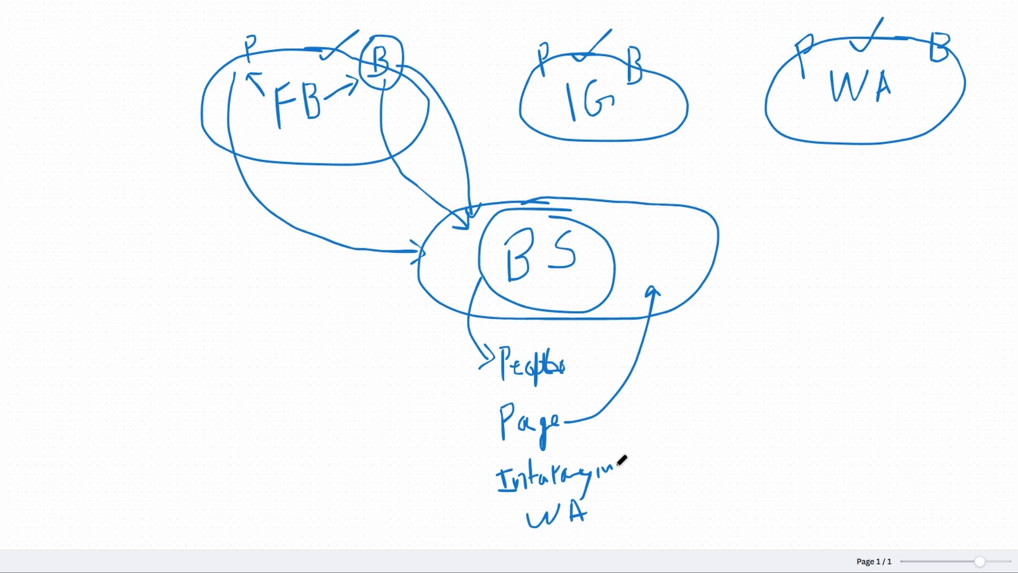
{"action": "mouse_move", "coordinate": [617, 463]}
{"action": "left_mouse_down"}
{"action": "mouse_move", "coordinate": [664, 423]}
{"action": "mouse_move", "coordinate": [673, 387]}
{"action": "mouse_move", "coordinate": [668, 354]}
{"action": "mouse_move", "coordinate": [655, 350]}
{"action": "mouse_move", "coordinate": [666, 351]}
{"action": "left_mouse_up"}
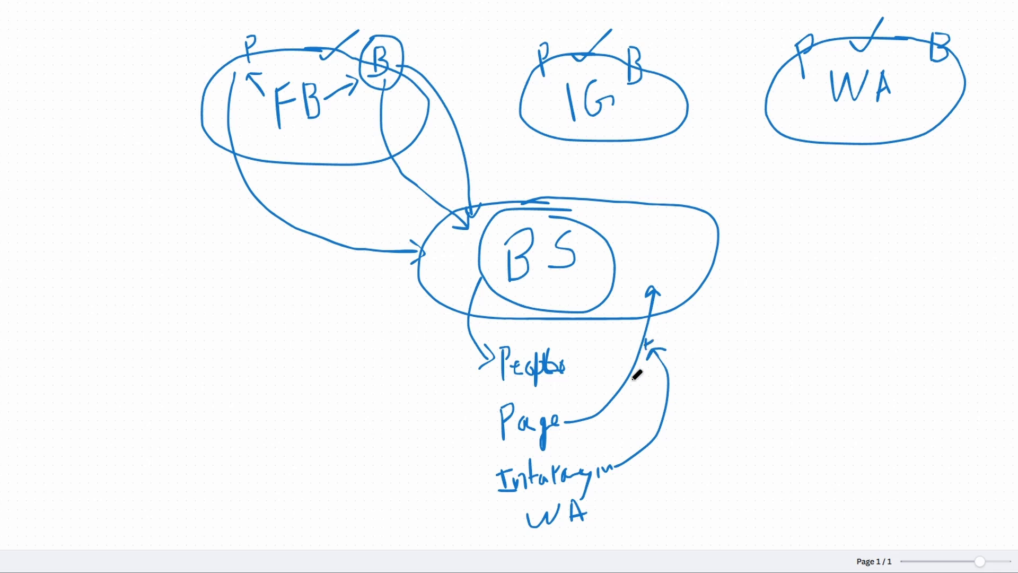
{"action": "left_click_drag", "start_coordinate": [526, 395], "coordinate": [551, 389]}
{"action": "mouse_move", "coordinate": [596, 513]}
{"action": "left_mouse_down"}
{"action": "mouse_move", "coordinate": [666, 484]}
{"action": "mouse_move", "coordinate": [715, 381]}
{"action": "mouse_move", "coordinate": [684, 341]}
{"action": "mouse_move", "coordinate": [657, 332]}
{"action": "left_mouse_up"}
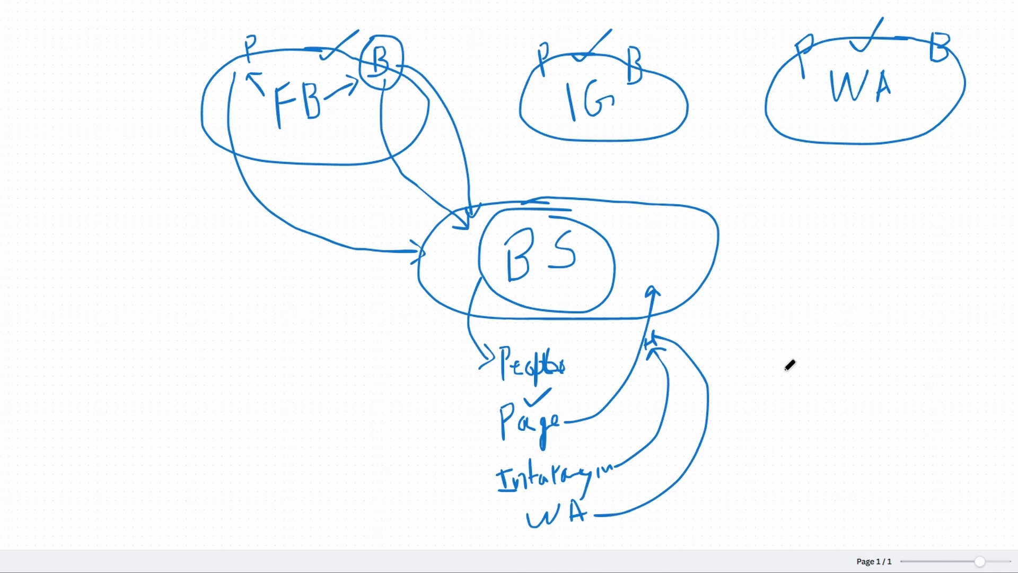
Circle the Page group and People, re-outline BS, and write AdA right of BS.
{"action": "mouse_move", "coordinate": [779, 370]}
{"action": "left_mouse_down"}
{"action": "mouse_move", "coordinate": [780, 392]}
{"action": "mouse_move", "coordinate": [799, 359]}
{"action": "mouse_move", "coordinate": [829, 363]}
{"action": "left_mouse_up"}
{"action": "mouse_move", "coordinate": [502, 396]}
{"action": "left_mouse_down"}
{"action": "mouse_move", "coordinate": [477, 431]}
{"action": "mouse_move", "coordinate": [498, 509]}
{"action": "mouse_move", "coordinate": [627, 486]}
{"action": "mouse_move", "coordinate": [601, 414]}
{"action": "mouse_move", "coordinate": [535, 395]}
{"action": "mouse_move", "coordinate": [487, 403]}
{"action": "left_mouse_up"}
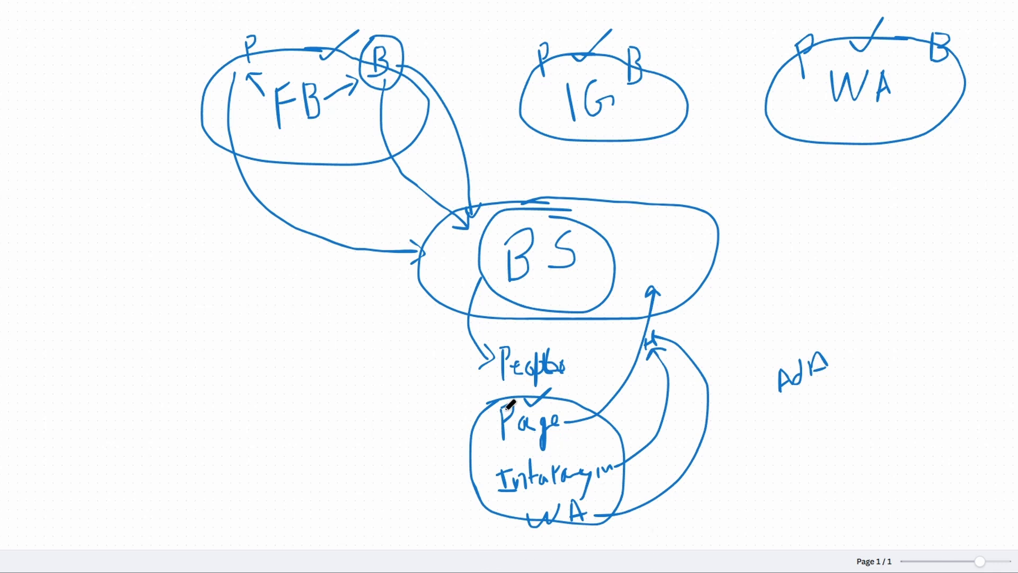
{"action": "mouse_move", "coordinate": [502, 330]}
{"action": "left_mouse_down"}
{"action": "mouse_move", "coordinate": [491, 351]}
{"action": "mouse_move", "coordinate": [525, 390]}
{"action": "mouse_move", "coordinate": [588, 360]}
{"action": "mouse_move", "coordinate": [554, 326]}
{"action": "mouse_move", "coordinate": [503, 334]}
{"action": "left_mouse_up"}
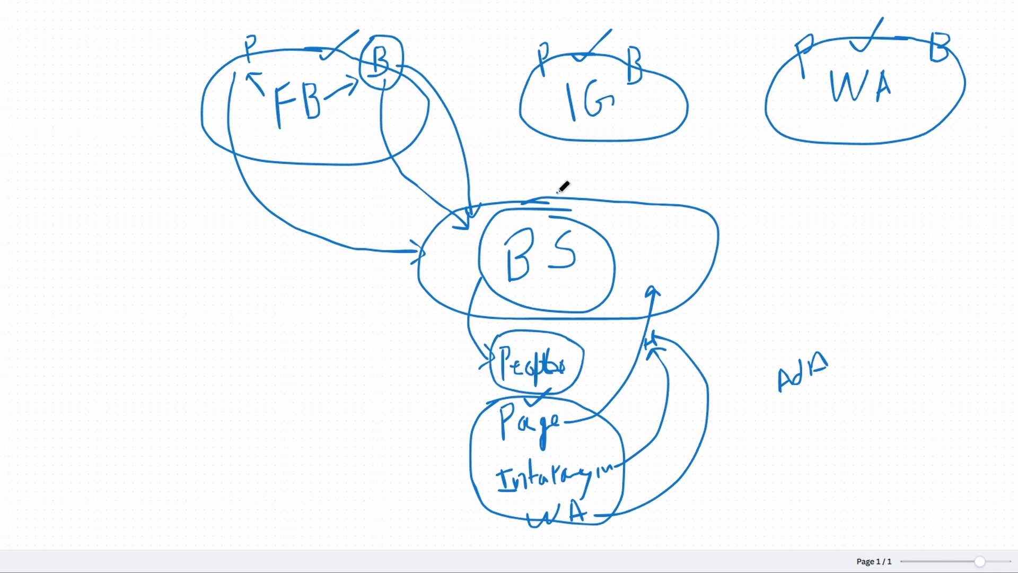
{"action": "mouse_move", "coordinate": [557, 193]}
{"action": "left_mouse_down"}
{"action": "mouse_move", "coordinate": [449, 213]}
{"action": "mouse_move", "coordinate": [448, 291]}
{"action": "mouse_move", "coordinate": [651, 293]}
{"action": "mouse_move", "coordinate": [695, 199]}
{"action": "mouse_move", "coordinate": [480, 194]}
{"action": "left_mouse_up"}
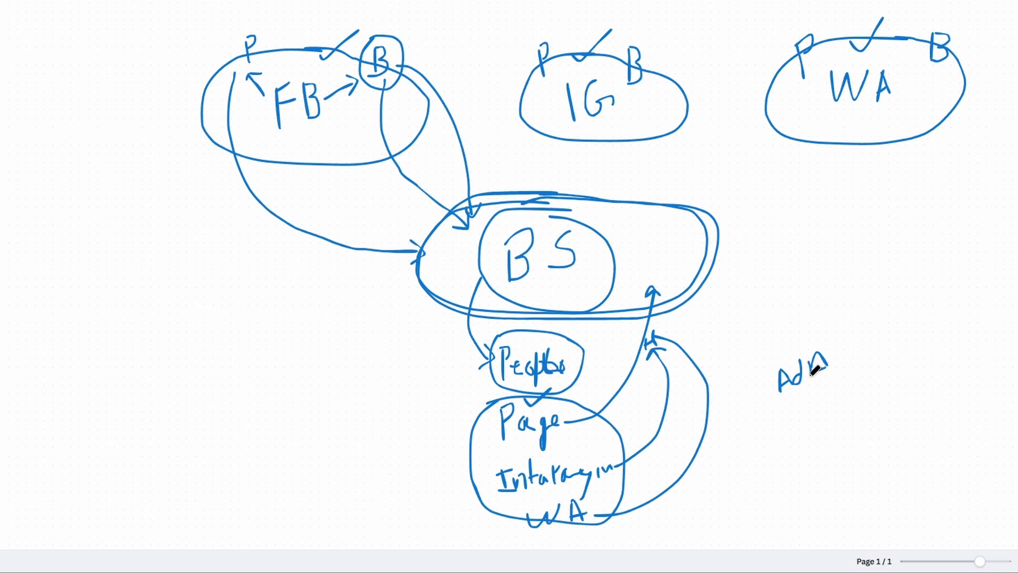
{"action": "mouse_move", "coordinate": [812, 372]}
{"action": "left_mouse_down"}
{"action": "mouse_move", "coordinate": [828, 369]}
{"action": "mouse_move", "coordinate": [807, 366]}
{"action": "mouse_move", "coordinate": [825, 352]}
{"action": "mouse_move", "coordinate": [831, 368]}
{"action": "left_mouse_up"}
Finish writing AdAccount and enclose it in an ellipse linked to BS.
{"action": "mouse_move", "coordinate": [846, 359]}
{"action": "left_mouse_down"}
{"action": "mouse_move", "coordinate": [855, 372]}
{"action": "mouse_move", "coordinate": [868, 352]}
{"action": "mouse_move", "coordinate": [868, 371]}
{"action": "mouse_move", "coordinate": [882, 357]}
{"action": "left_mouse_up"}
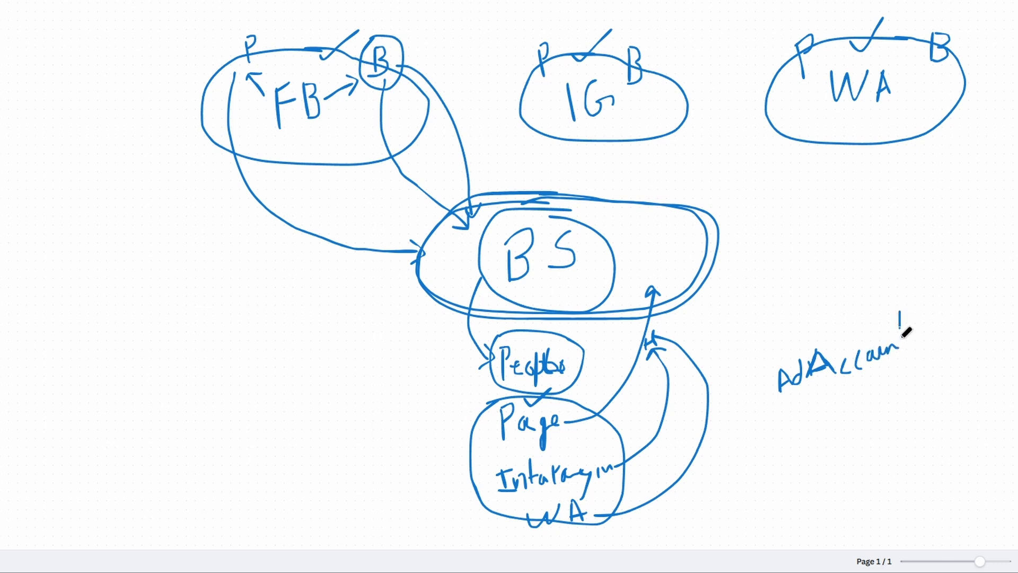
{"action": "mouse_move", "coordinate": [900, 312]}
{"action": "left_mouse_down"}
{"action": "mouse_move", "coordinate": [902, 350]}
{"action": "mouse_move", "coordinate": [908, 329]}
{"action": "left_mouse_up"}
{"action": "mouse_move", "coordinate": [847, 390]}
{"action": "left_mouse_down"}
{"action": "mouse_move", "coordinate": [795, 413]}
{"action": "mouse_move", "coordinate": [872, 421]}
{"action": "mouse_move", "coordinate": [936, 366]}
{"action": "mouse_move", "coordinate": [828, 384]}
{"action": "mouse_move", "coordinate": [841, 345]}
{"action": "mouse_move", "coordinate": [833, 321]}
{"action": "mouse_move", "coordinate": [738, 278]}
{"action": "mouse_move", "coordinate": [668, 266]}
{"action": "mouse_move", "coordinate": [679, 274]}
{"action": "left_mouse_up"}
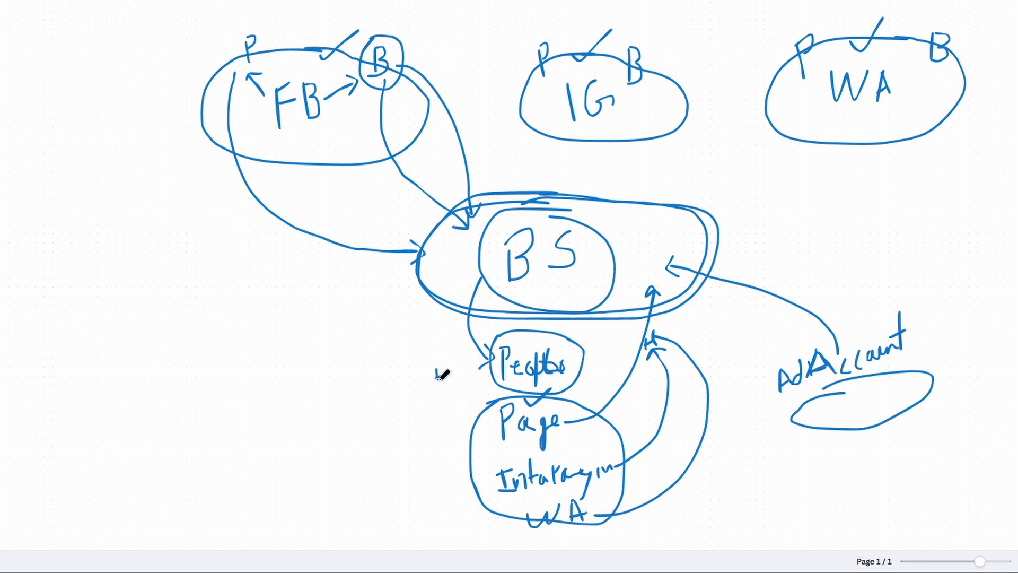
Write P2 with an arrow into the Page group, and draw an F oval left of BS.
{"action": "left_click_drag", "start_coordinate": [386, 374], "coordinate": [387, 403]}
{"action": "left_click_drag", "start_coordinate": [397, 367], "coordinate": [399, 391]}
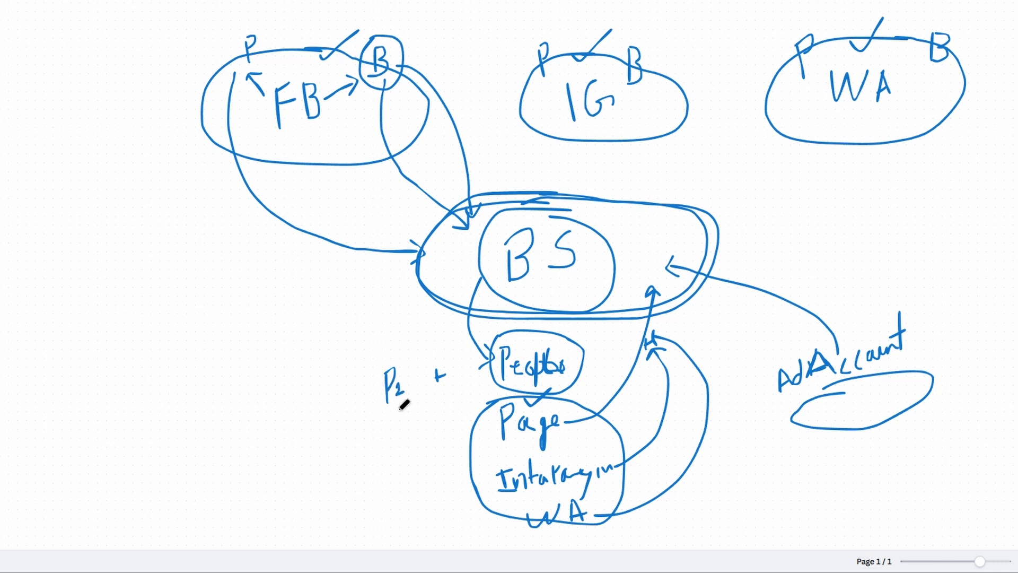
{"action": "mouse_move", "coordinate": [396, 410]}
{"action": "left_mouse_down"}
{"action": "mouse_move", "coordinate": [413, 445]}
{"action": "mouse_move", "coordinate": [491, 454]}
{"action": "left_mouse_up"}
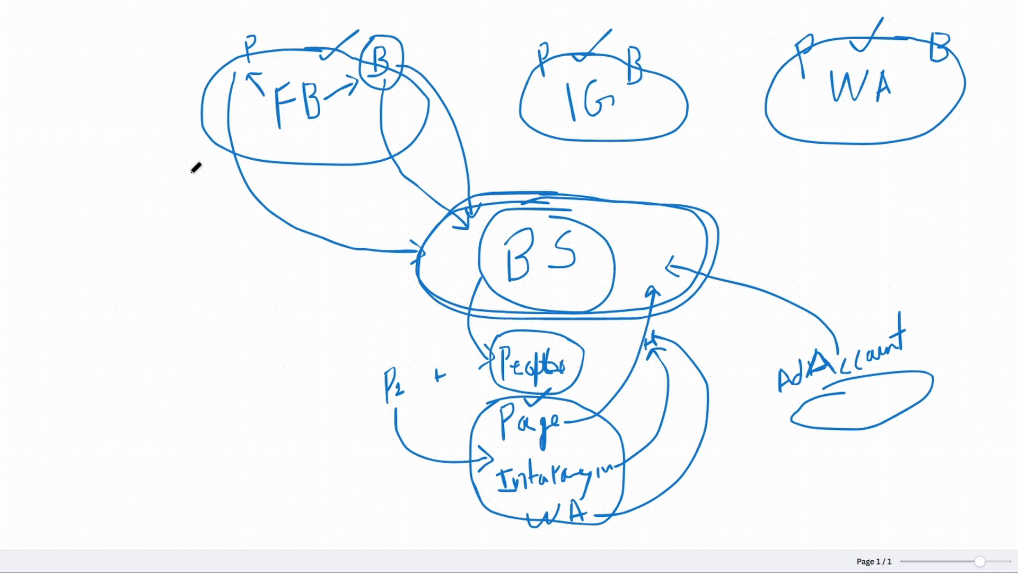
{"action": "mouse_move", "coordinate": [207, 226]}
{"action": "left_mouse_down"}
{"action": "mouse_move", "coordinate": [148, 254]}
{"action": "mouse_move", "coordinate": [237, 264]}
{"action": "mouse_move", "coordinate": [192, 218]}
{"action": "left_mouse_up"}
{"action": "mouse_move", "coordinate": [176, 268]}
{"action": "left_mouse_down"}
{"action": "mouse_move", "coordinate": [194, 258]}
{"action": "mouse_move", "coordinate": [197, 281]}
{"action": "mouse_move", "coordinate": [218, 266]}
{"action": "mouse_move", "coordinate": [198, 291]}
{"action": "left_mouse_up"}
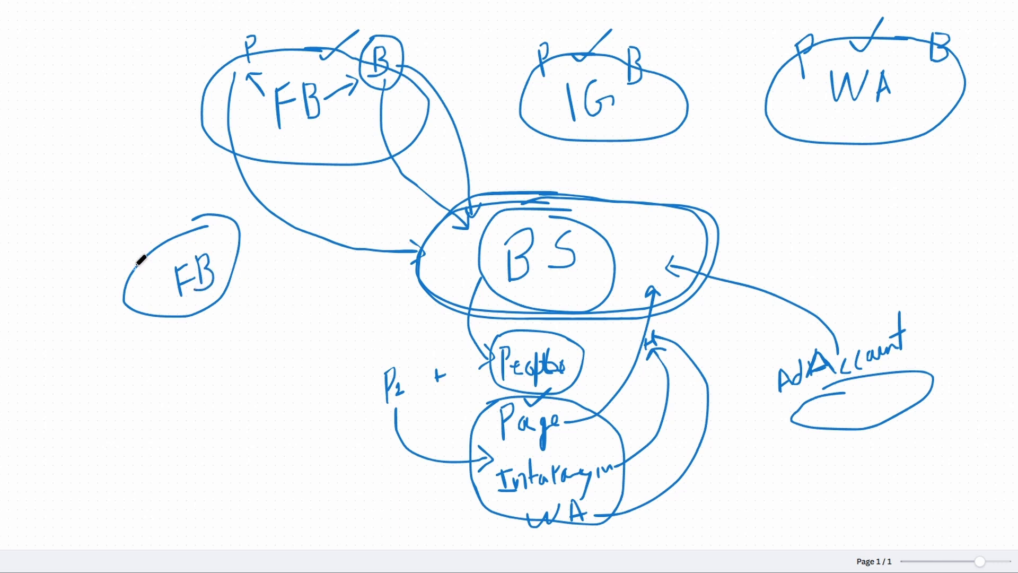
Mark the left FB oval with P and link it to BS, then add P3 arrowed to AdAccount.
{"action": "left_click_drag", "start_coordinate": [136, 244], "coordinate": [143, 278]}
{"action": "mouse_move", "coordinate": [136, 243]}
{"action": "left_mouse_down"}
{"action": "mouse_move", "coordinate": [142, 254]}
{"action": "mouse_move", "coordinate": [379, 318]}
{"action": "mouse_move", "coordinate": [445, 284]}
{"action": "mouse_move", "coordinate": [465, 291]}
{"action": "mouse_move", "coordinate": [377, 366]}
{"action": "mouse_move", "coordinate": [399, 351]}
{"action": "left_mouse_up"}
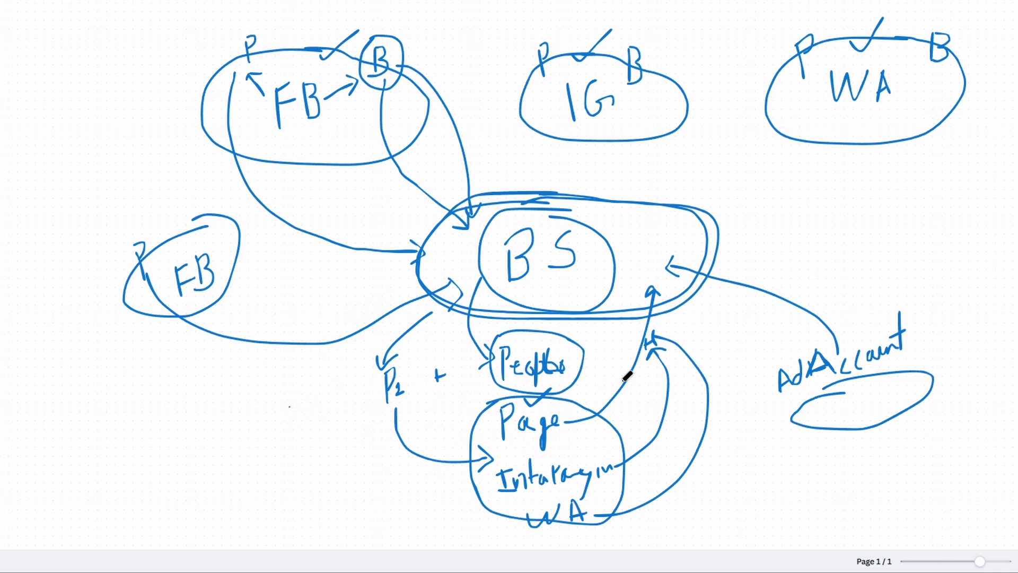
{"action": "mouse_move", "coordinate": [698, 316]}
{"action": "left_mouse_down"}
{"action": "mouse_move", "coordinate": [710, 310]}
{"action": "mouse_move", "coordinate": [702, 322]}
{"action": "mouse_move", "coordinate": [722, 320]}
{"action": "mouse_move", "coordinate": [720, 329]}
{"action": "mouse_move", "coordinate": [711, 332]}
{"action": "mouse_move", "coordinate": [698, 304]}
{"action": "left_mouse_up"}
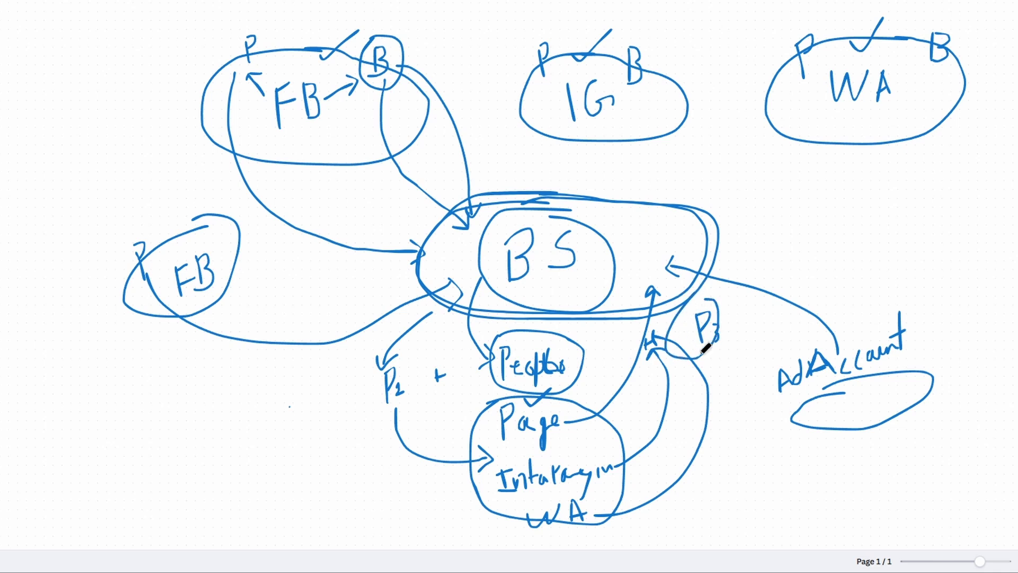
{"action": "mouse_move", "coordinate": [703, 348]}
{"action": "left_mouse_down"}
{"action": "mouse_move", "coordinate": [750, 441]}
{"action": "mouse_move", "coordinate": [768, 410]}
{"action": "mouse_move", "coordinate": [777, 420]}
{"action": "left_mouse_up"}
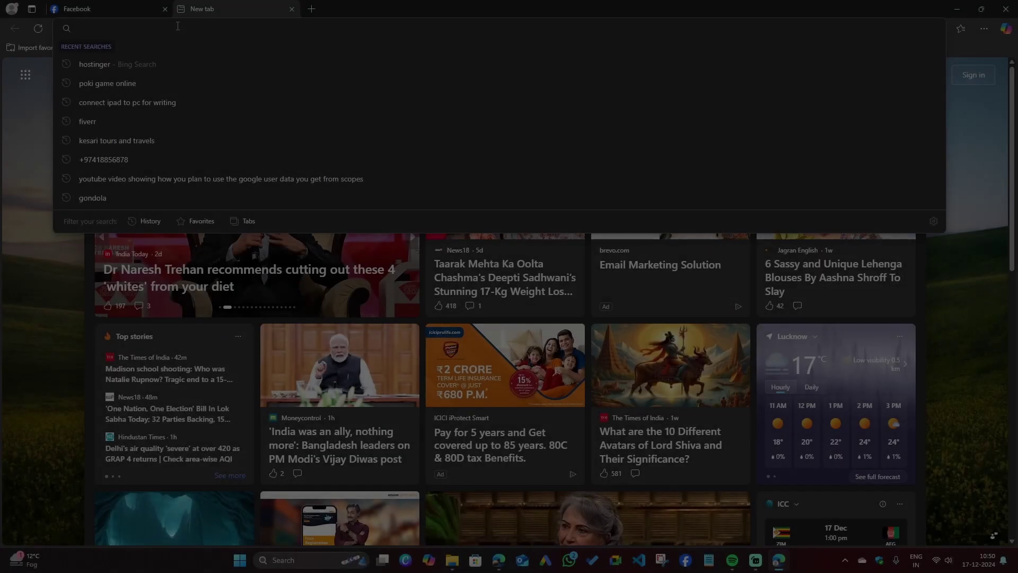
Load business.facebook.com in Edge and show the business portfolio list.
{"action": "type", "text": "bus"}
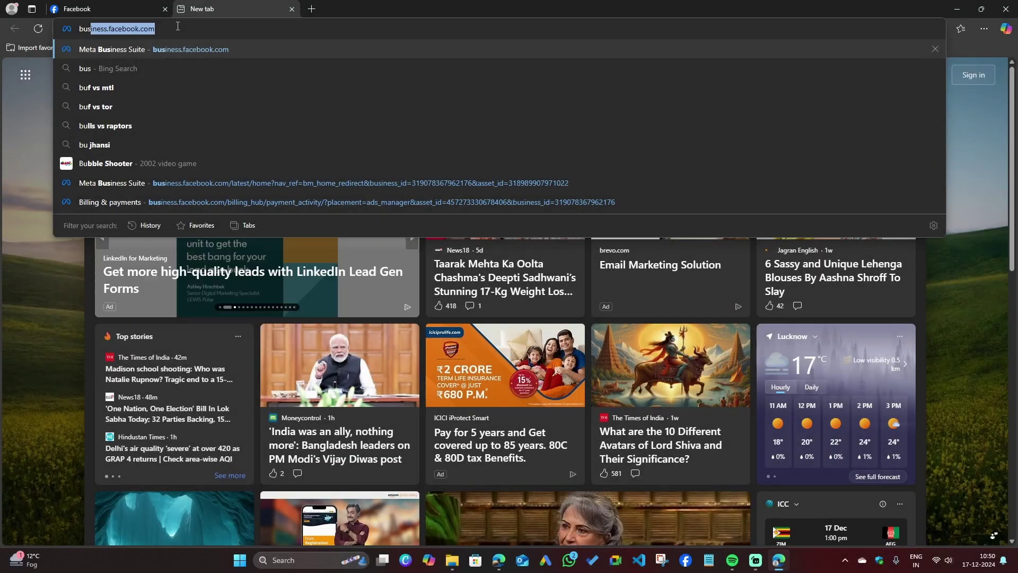
{"action": "type", "text": "iness.facebook.com"}
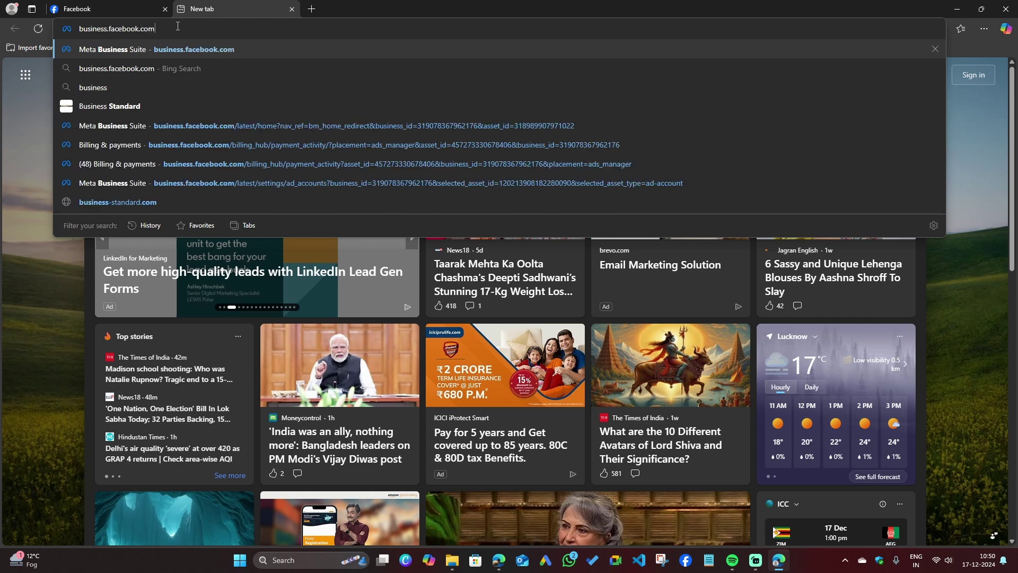
{"action": "key", "text": "Return"}
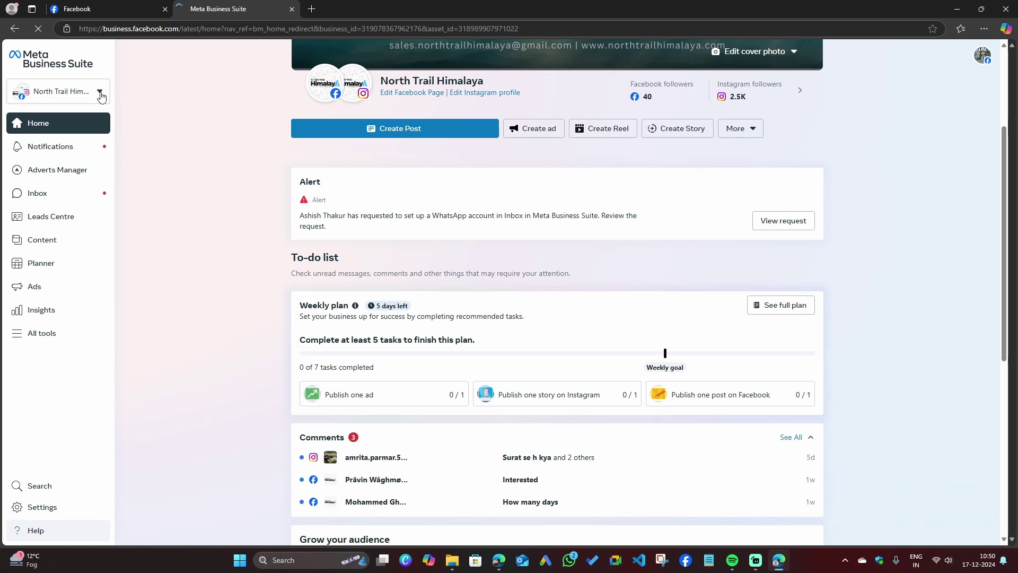
{"action": "left_click", "coordinate": [106, 99]}
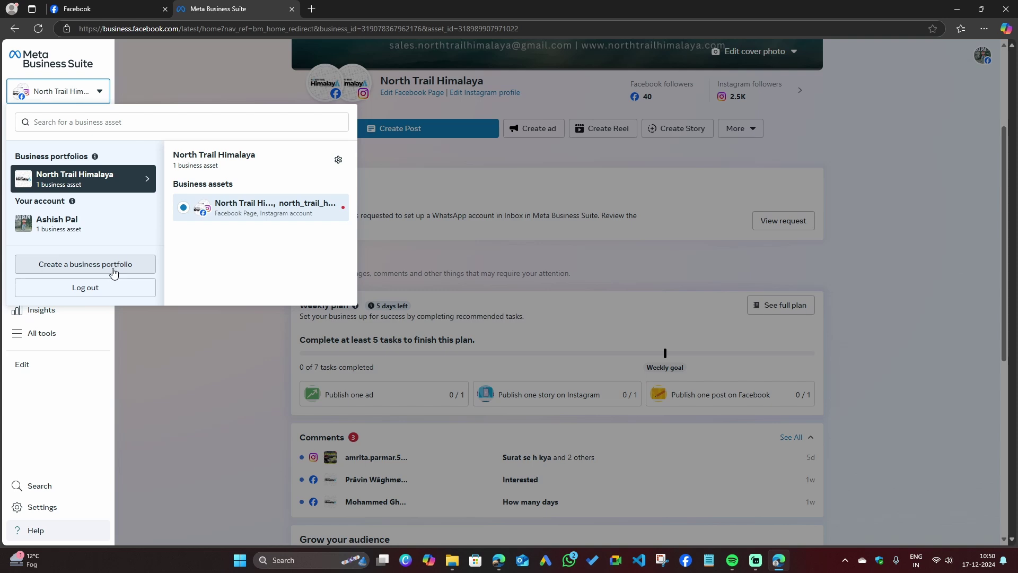
{"action": "mouse_move", "coordinate": [73, 196]}
{"action": "left_click", "coordinate": [98, 268]}
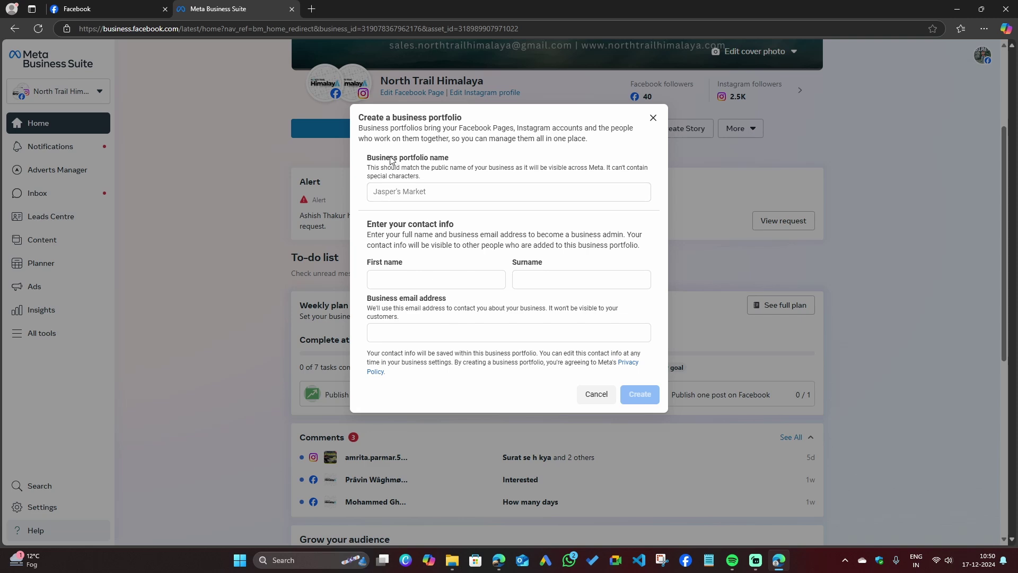
{"action": "left_click", "coordinate": [419, 191]}
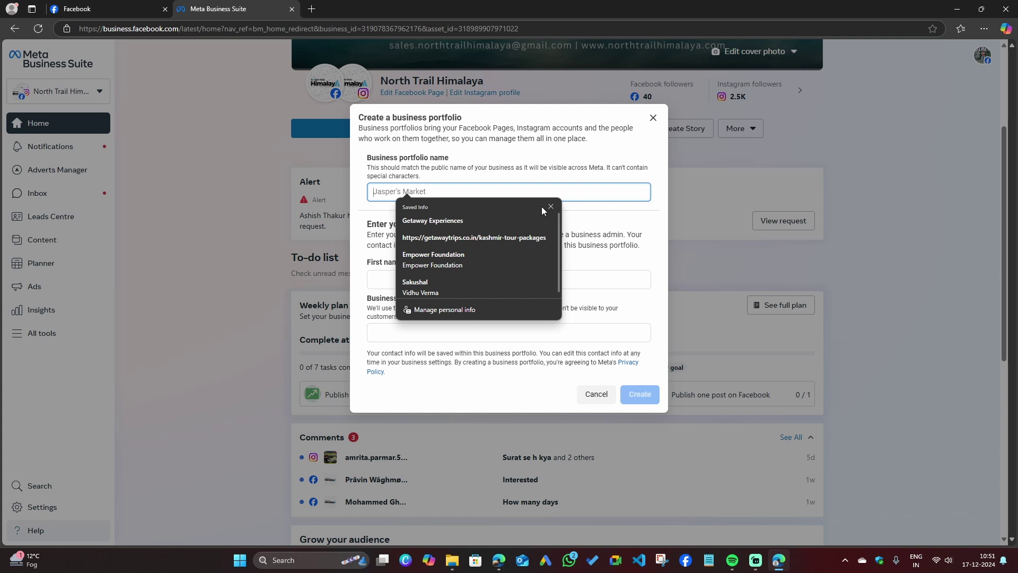
{"action": "left_click", "coordinate": [381, 286]}
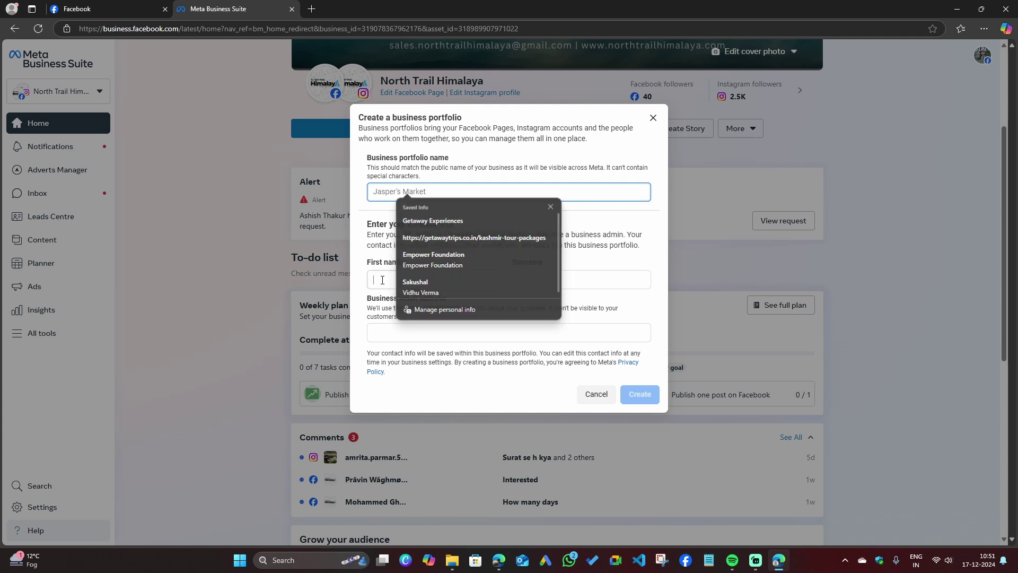
{"action": "left_click", "coordinate": [379, 341]}
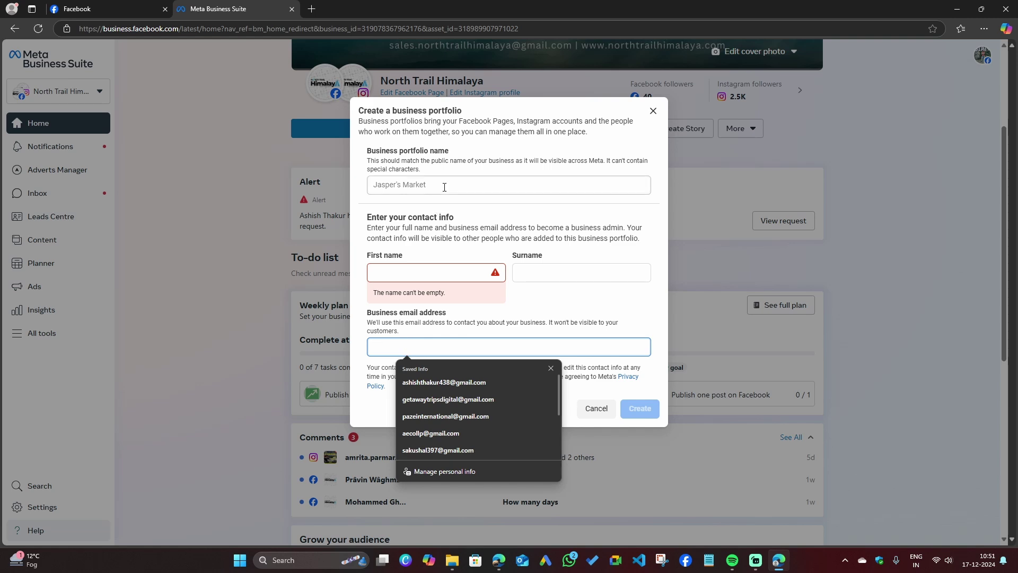
{"action": "left_click", "coordinate": [413, 184]}
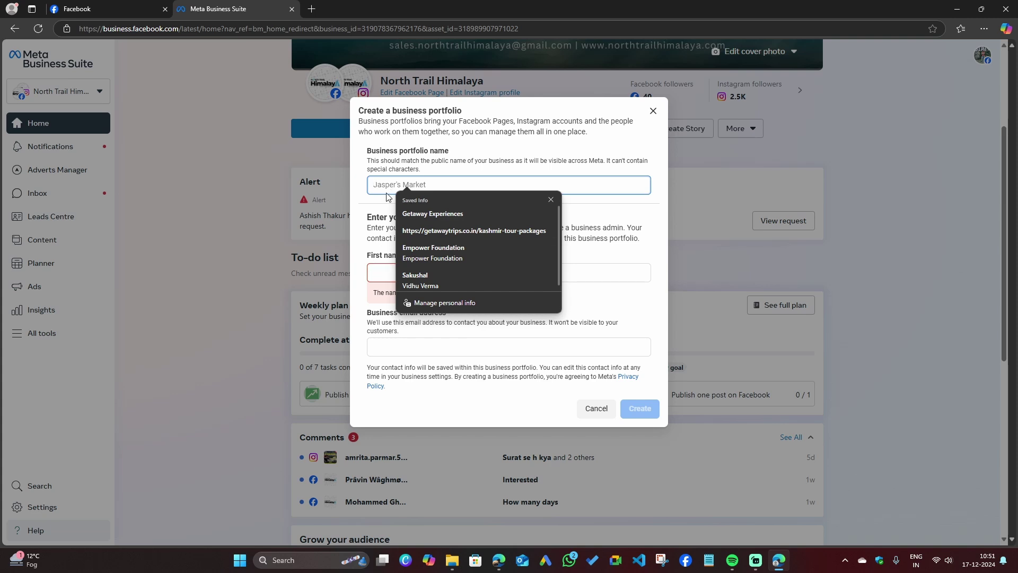
{"action": "type", "text": "p"}
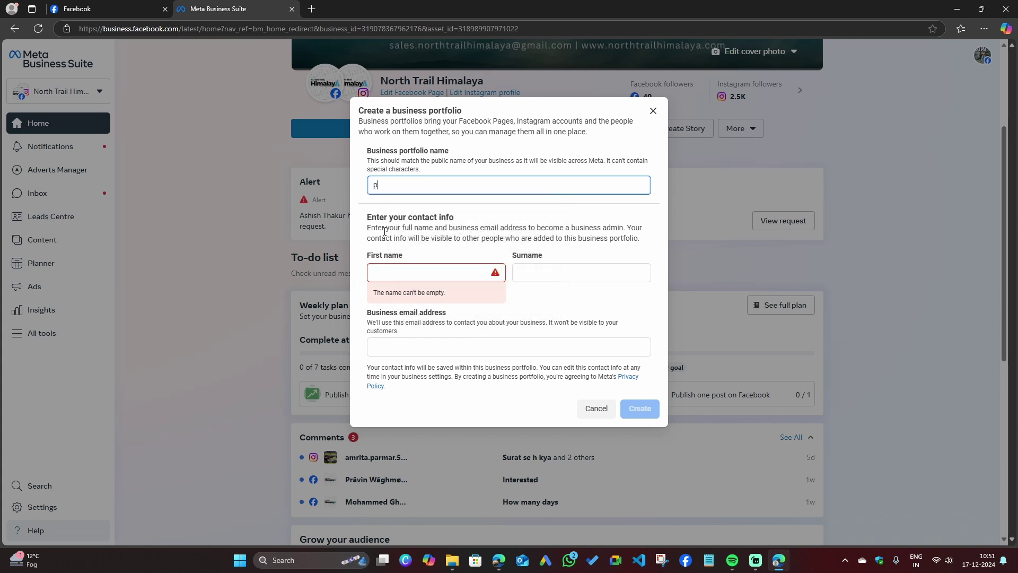
{"action": "key", "text": "BackSpace"}
{"action": "key", "text": "BackSpace"}
{"action": "key", "text": "BackSpace"}
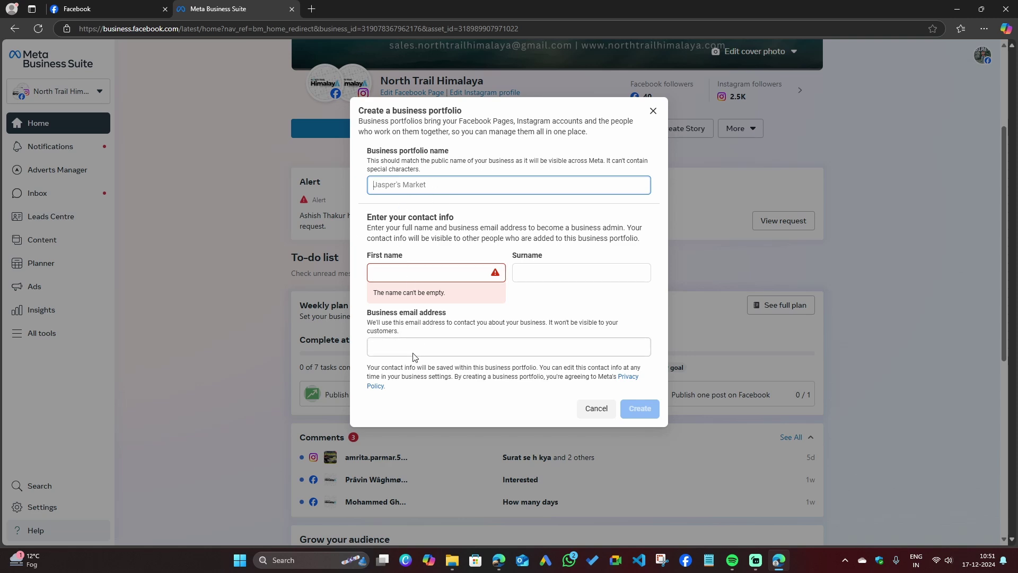
{"action": "left_click", "coordinate": [595, 419]}
In the other Edge window, open a new tab at business.facebook.com.
{"action": "left_click", "coordinate": [69, 92]}
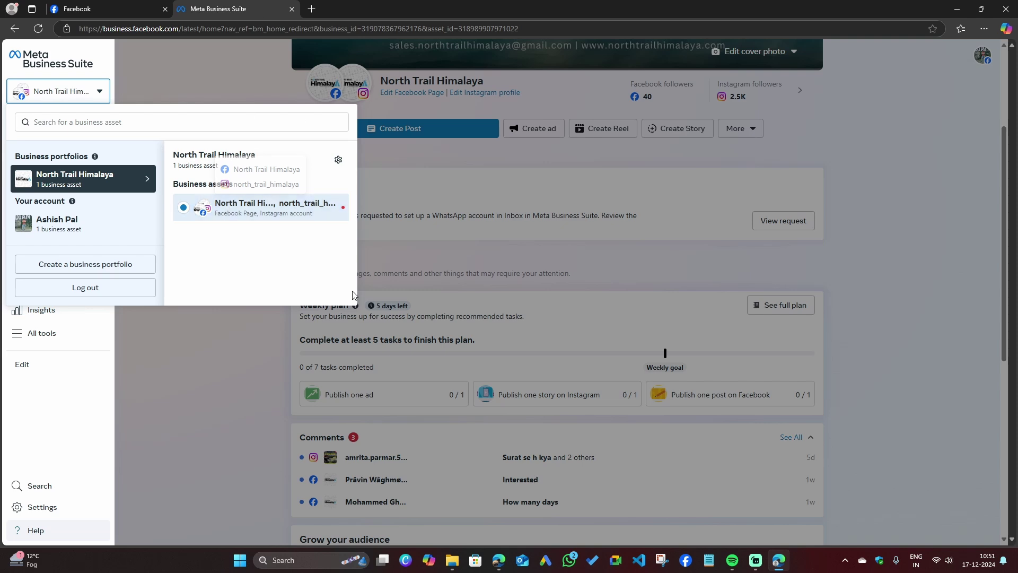
{"action": "left_click", "coordinate": [499, 560]}
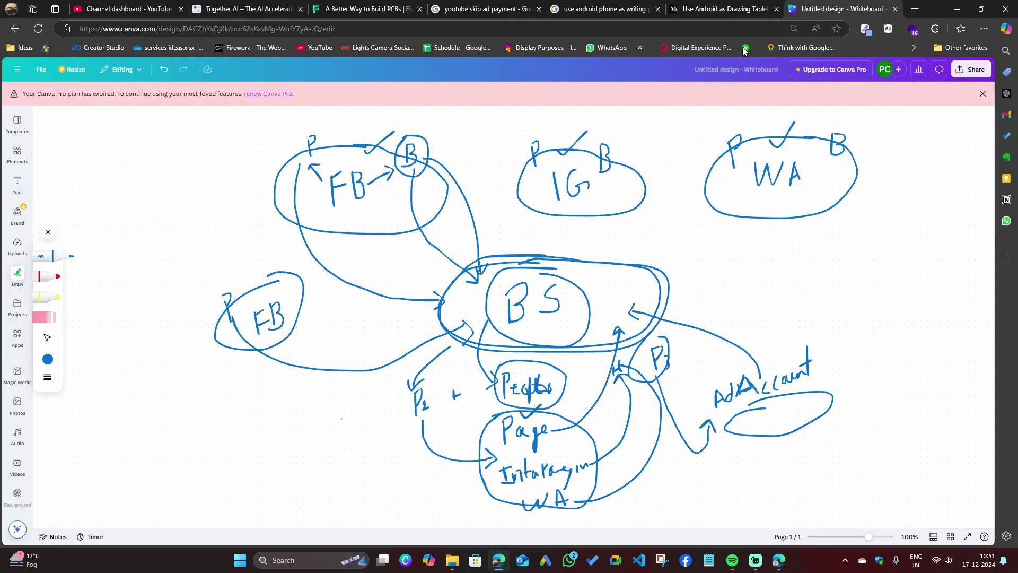
{"action": "left_click", "coordinate": [914, 9]}
{"action": "type", "text": "face"}
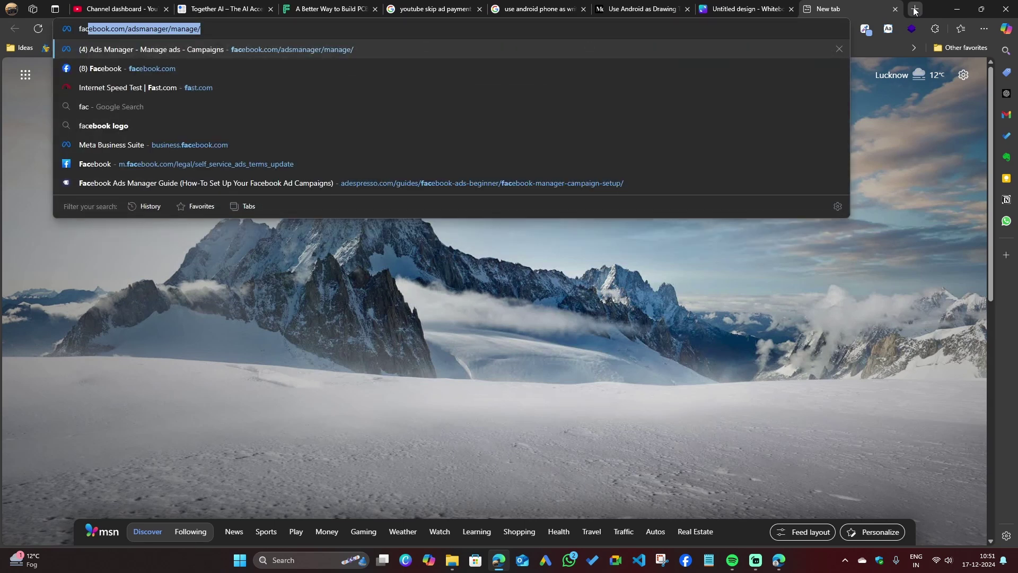
{"action": "key", "text": "BackSpace"}
{"action": "key", "text": "BackSpace"}
{"action": "key", "text": "BackSpace"}
{"action": "key", "text": "BackSpace"}
{"action": "key", "text": "BackSpace"}
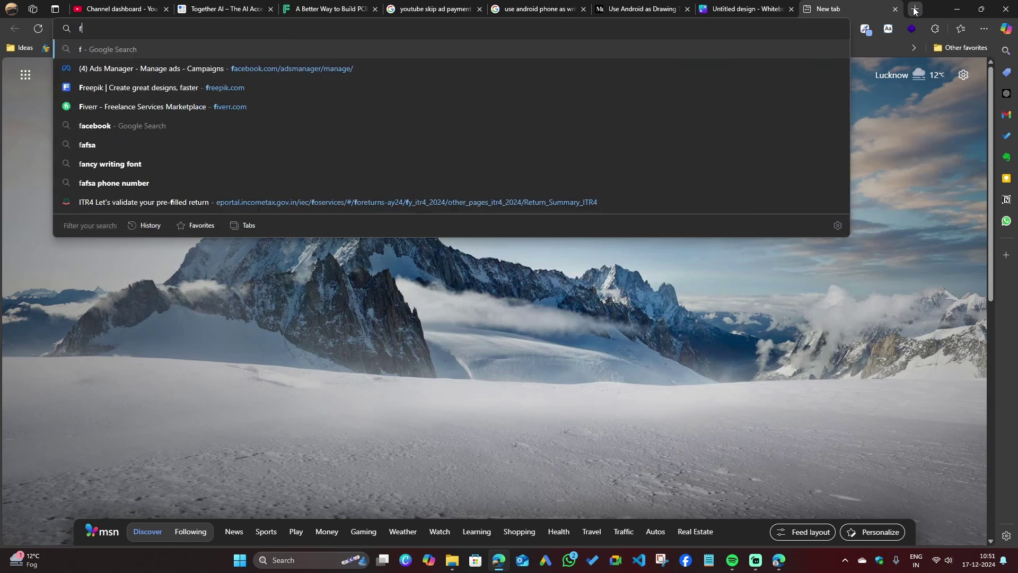
{"action": "type", "text": "business"}
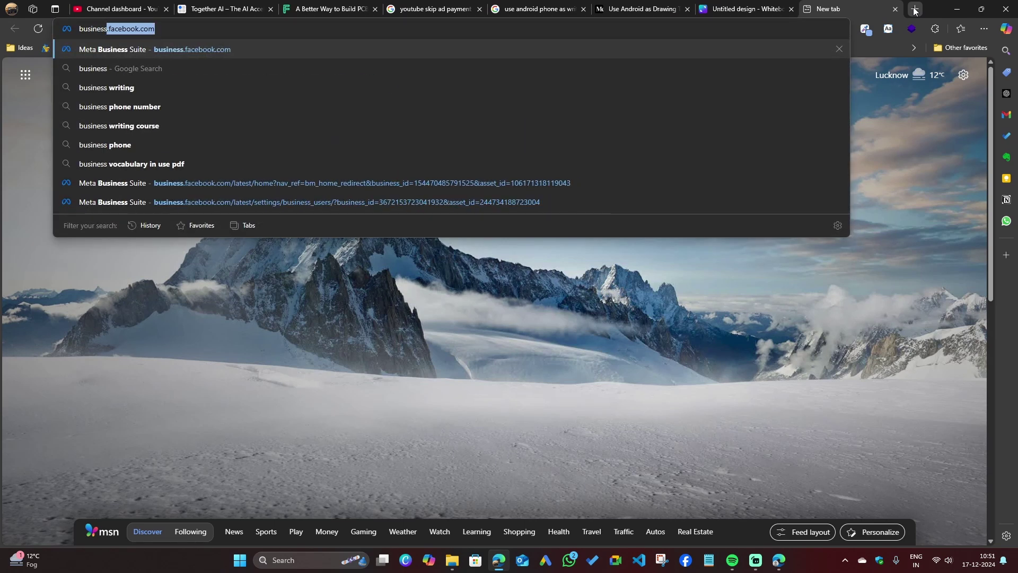
{"action": "key", "text": "Right"}
{"action": "key", "text": "Return"}
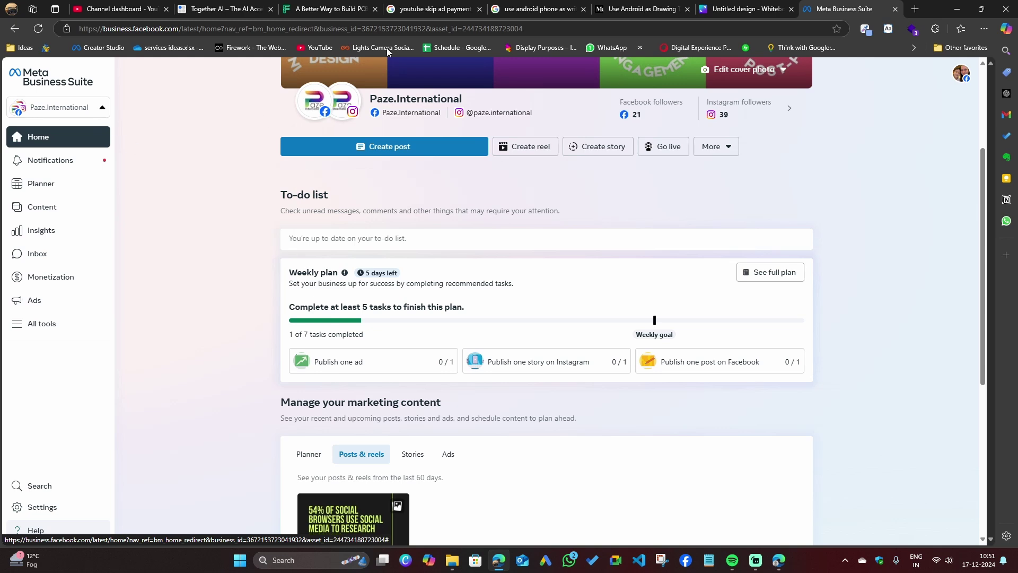
From the business portfolio switcher, open the Paze-new portfolio's settings.
{"action": "mouse_move", "coordinate": [462, 104]}
{"action": "left_click", "coordinate": [66, 113]}
{"action": "left_click", "coordinate": [218, 105]}
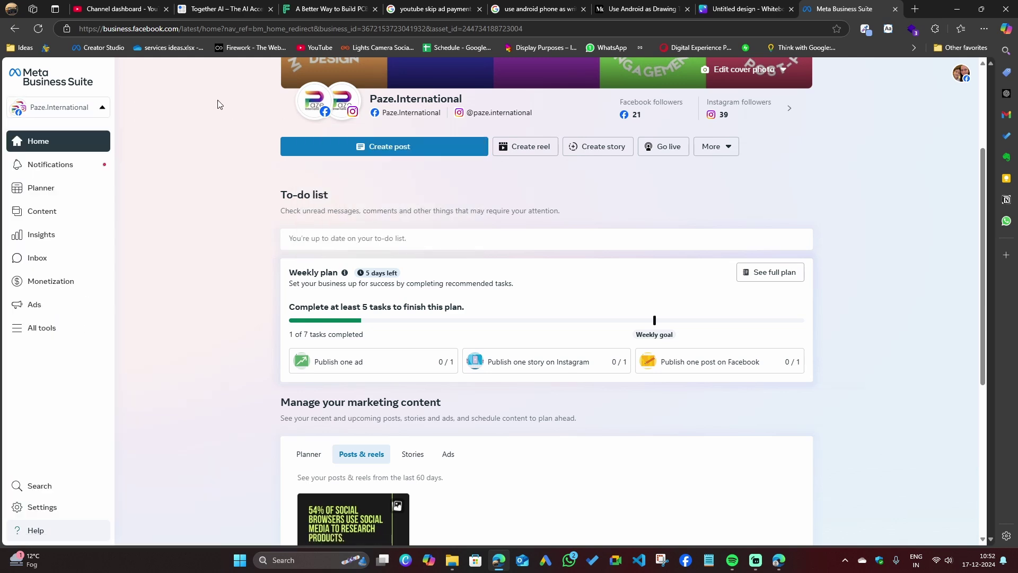
{"action": "left_click", "coordinate": [89, 109]}
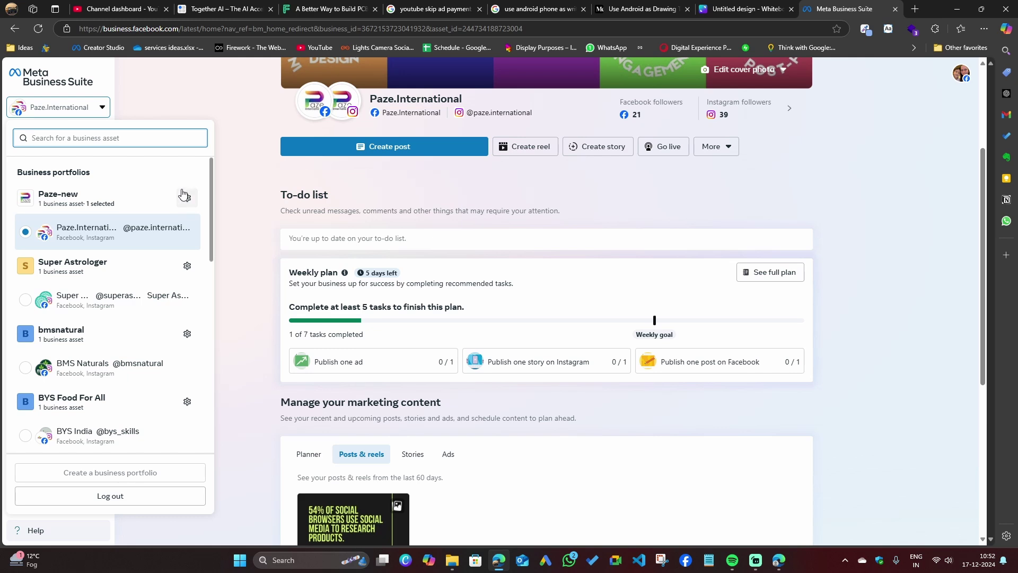
{"action": "left_click", "coordinate": [220, 110]}
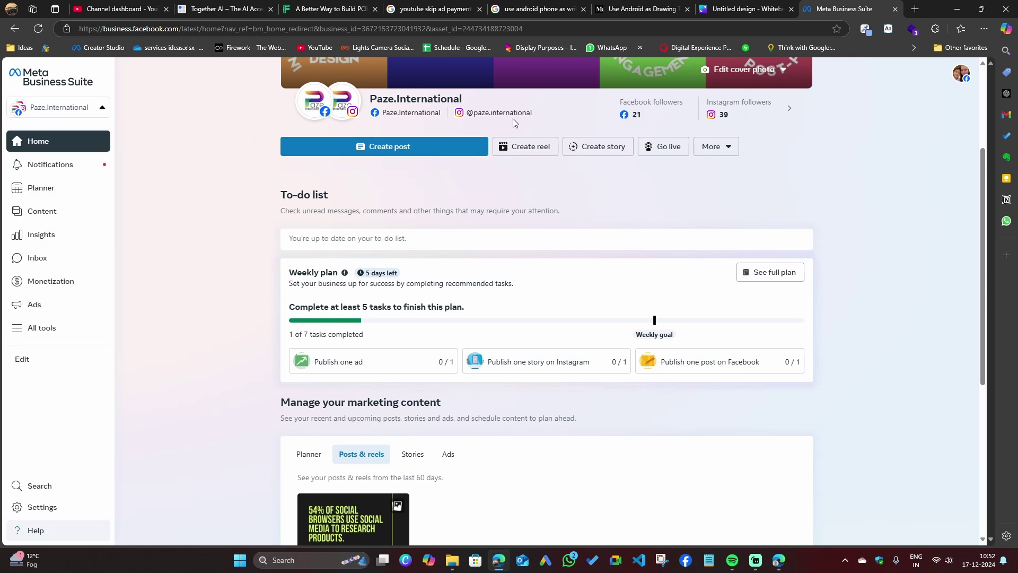
{"action": "mouse_move", "coordinate": [411, 115]}
{"action": "left_click", "coordinate": [103, 108]}
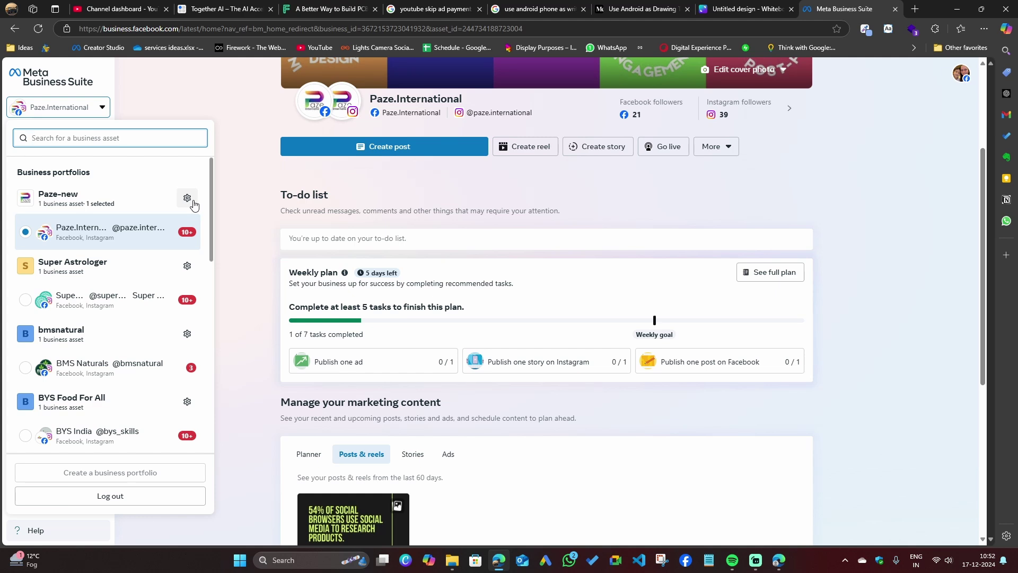
{"action": "left_click", "coordinate": [187, 198]}
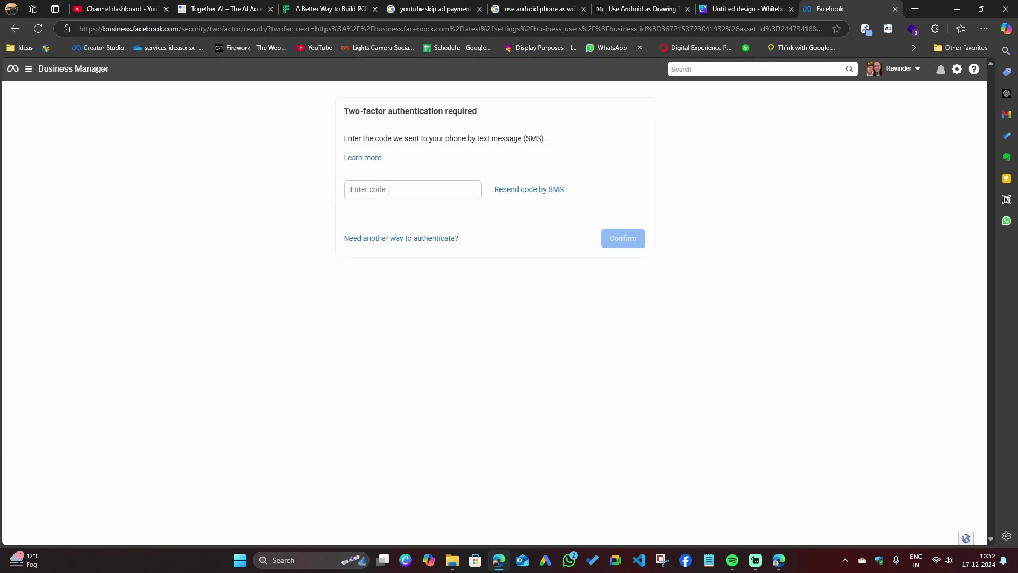
Select the Enter code field to type the SMS verification code.
{"action": "left_click", "coordinate": [390, 191]}
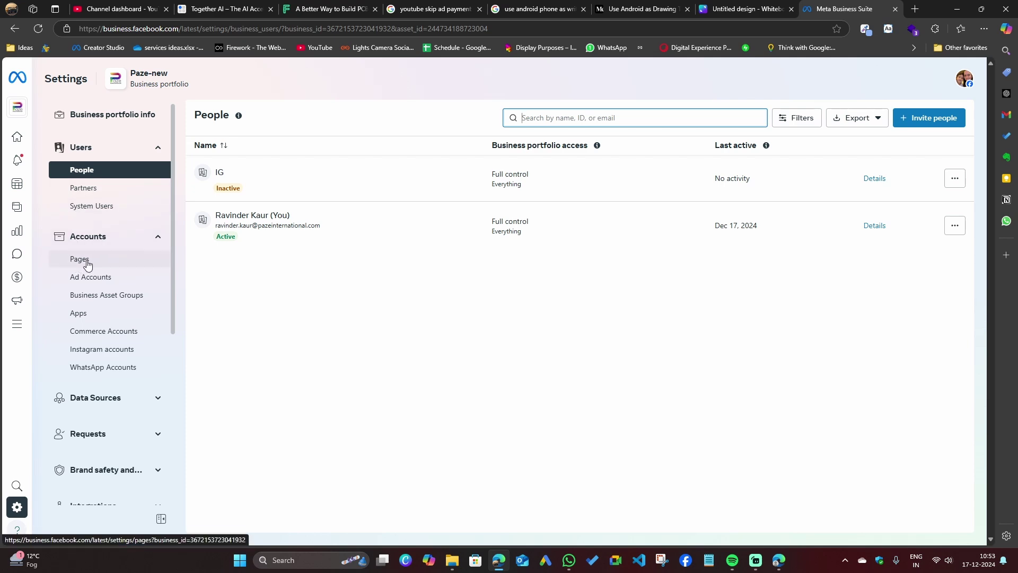
Look through the Pages, Instagram and WhatsApp account settings, then show the options for adding a Page.
{"action": "left_click", "coordinate": [87, 262]}
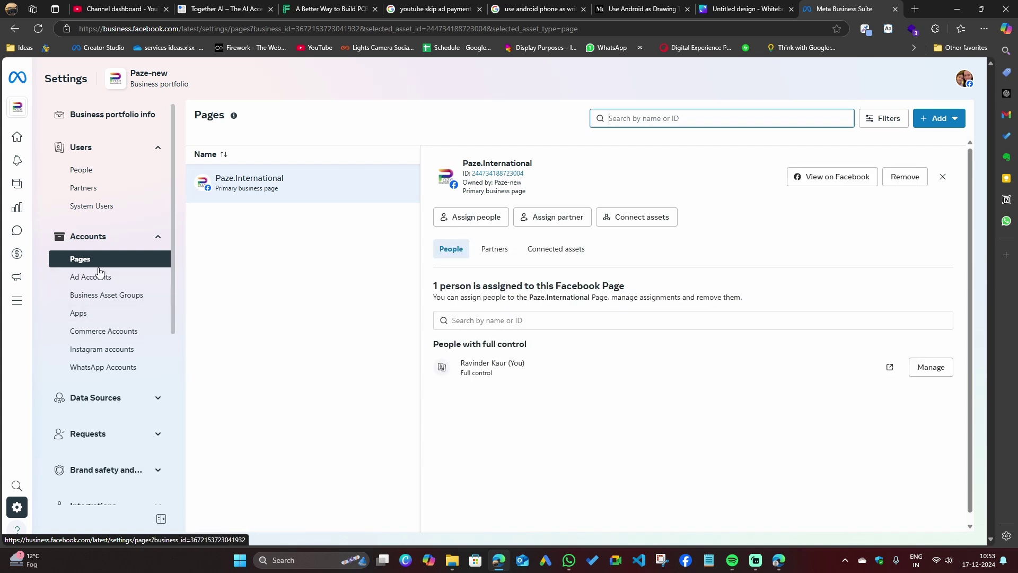
{"action": "left_click", "coordinate": [113, 349]}
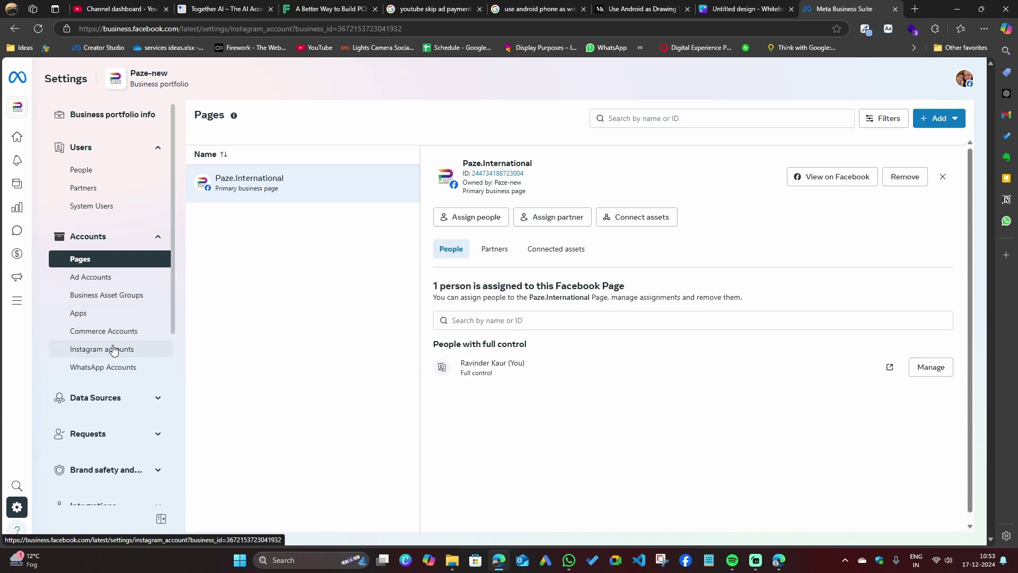
{"action": "left_click", "coordinate": [116, 369]}
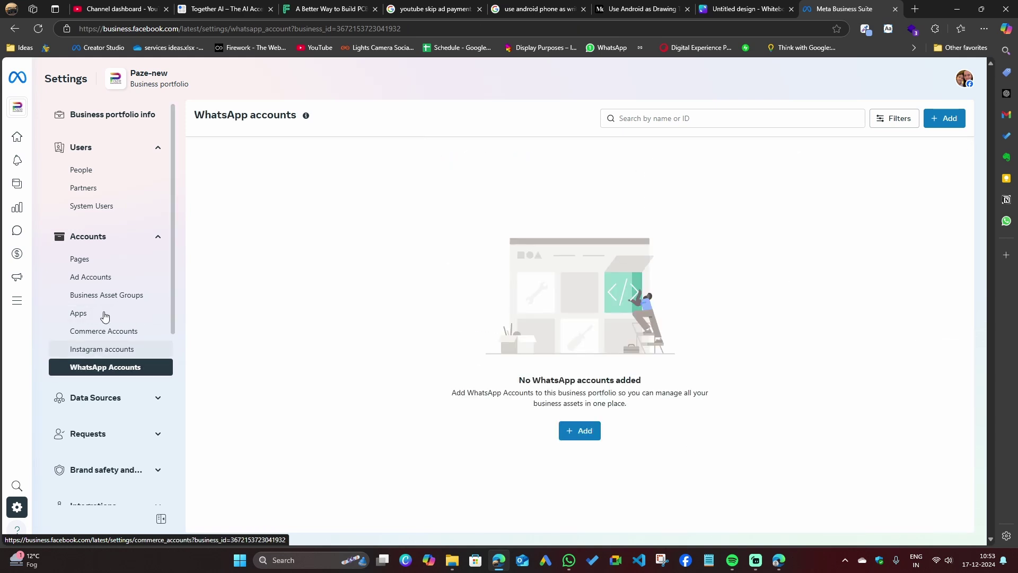
{"action": "left_click", "coordinate": [85, 262]}
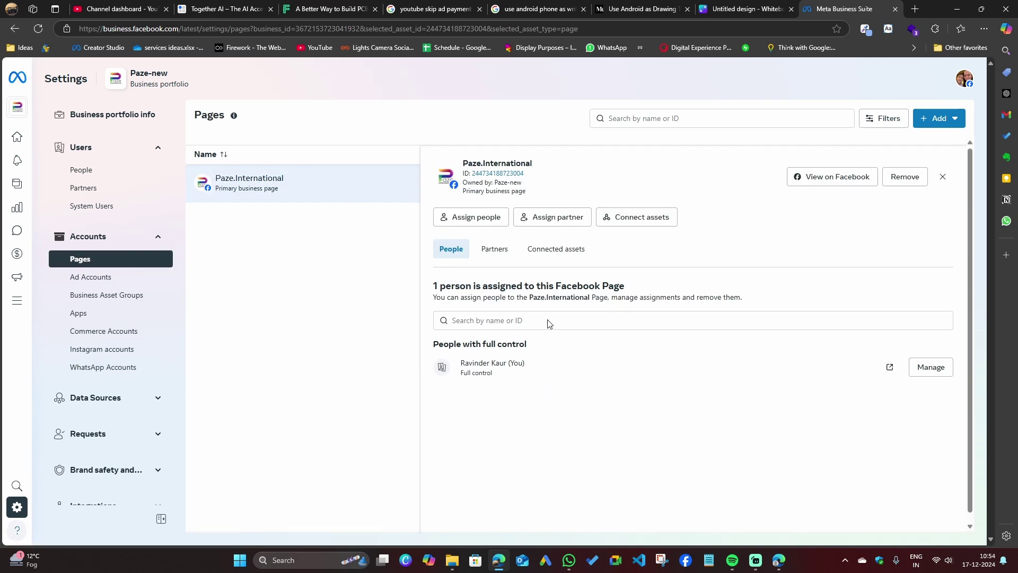
{"action": "left_click", "coordinate": [948, 120]}
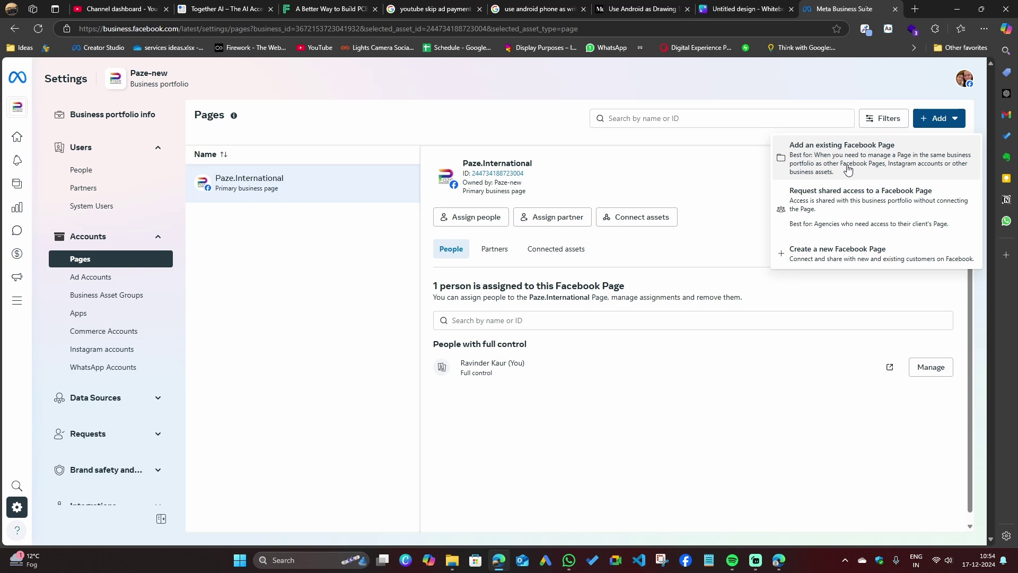
Start a Request shared access for a Facebook Page, then cancel it.
{"action": "left_click", "coordinate": [844, 199]}
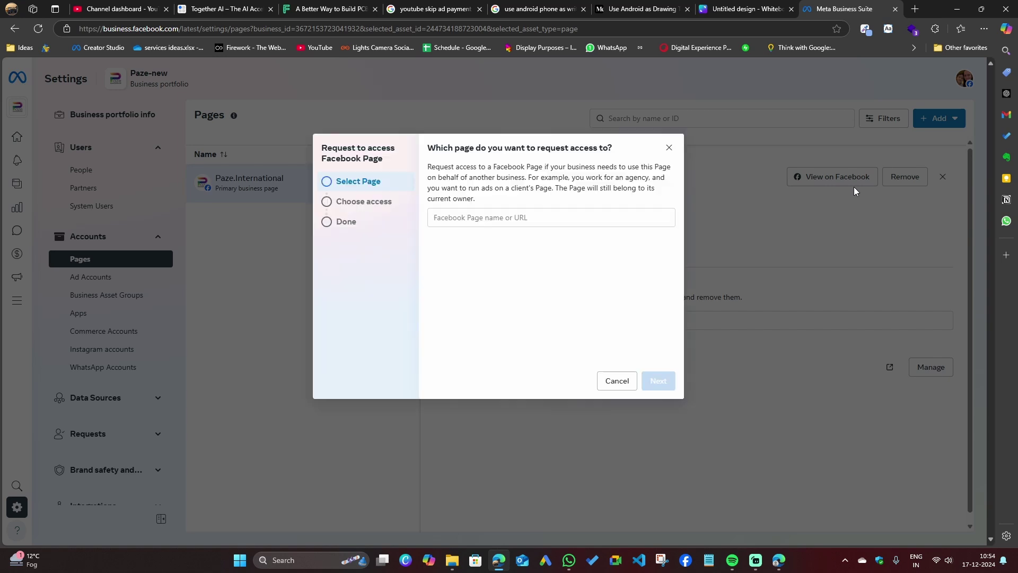
{"action": "left_click", "coordinate": [470, 220]}
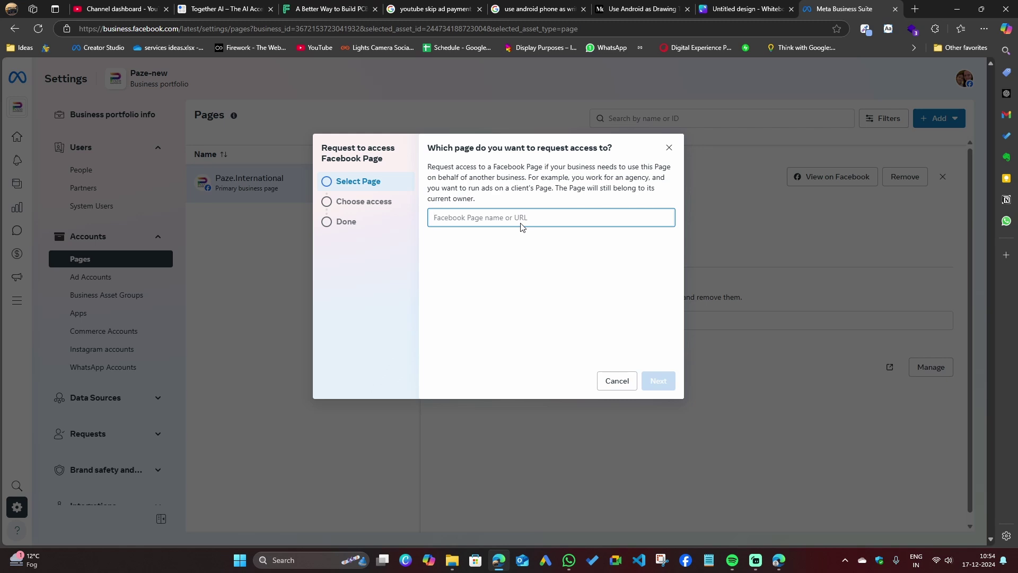
{"action": "left_click", "coordinate": [618, 380]}
Reopen and dismiss the add-page options twice, then view the Instagram accounts settings.
{"action": "left_click", "coordinate": [940, 118]}
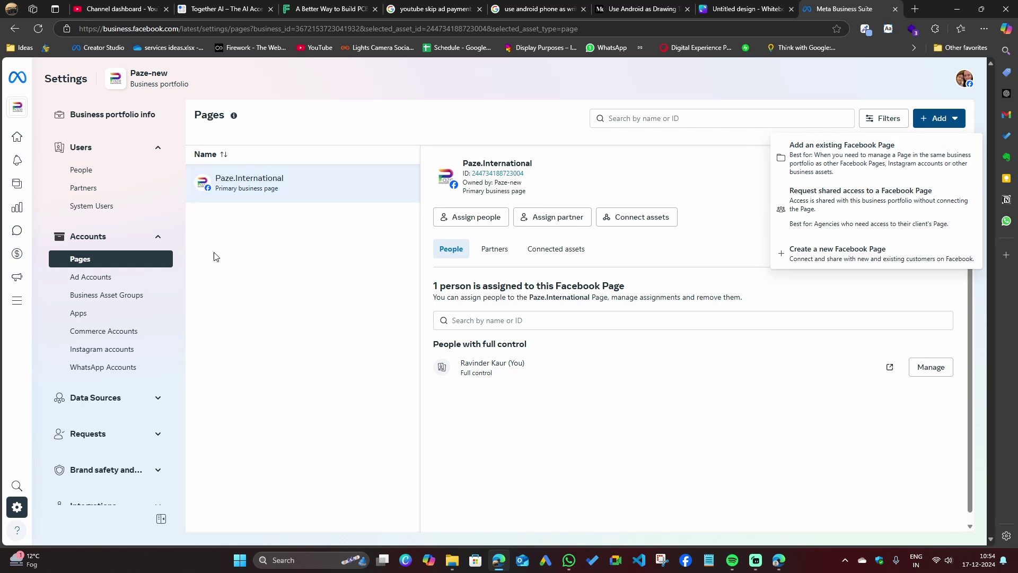
{"action": "left_click", "coordinate": [261, 190]}
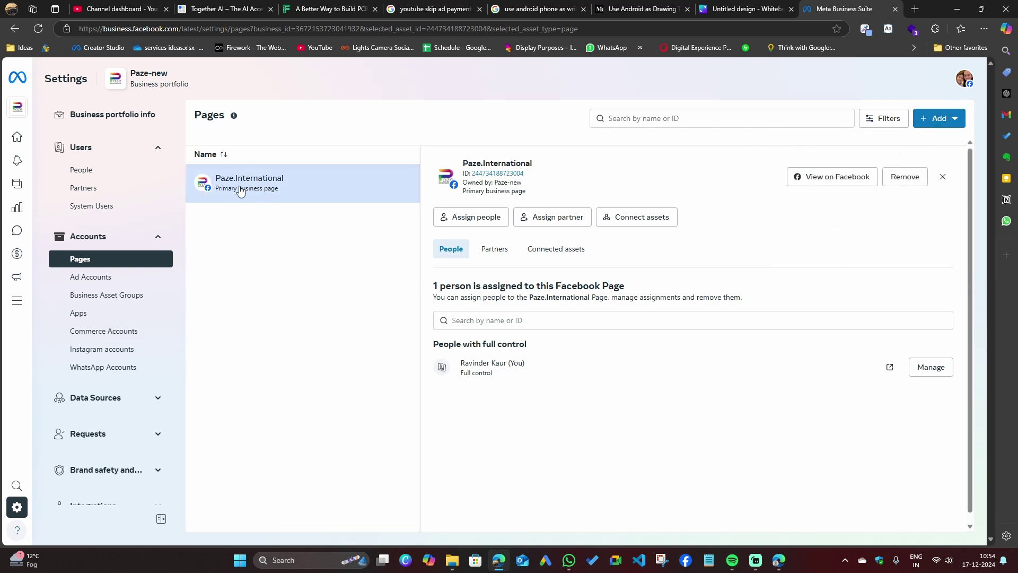
{"action": "left_click", "coordinate": [947, 122]}
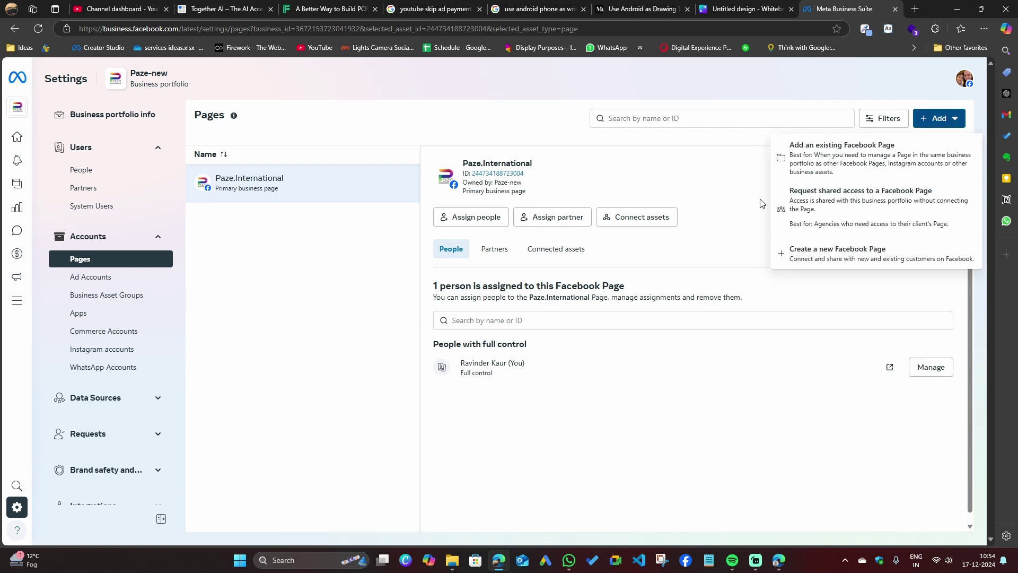
{"action": "left_click", "coordinate": [526, 87]}
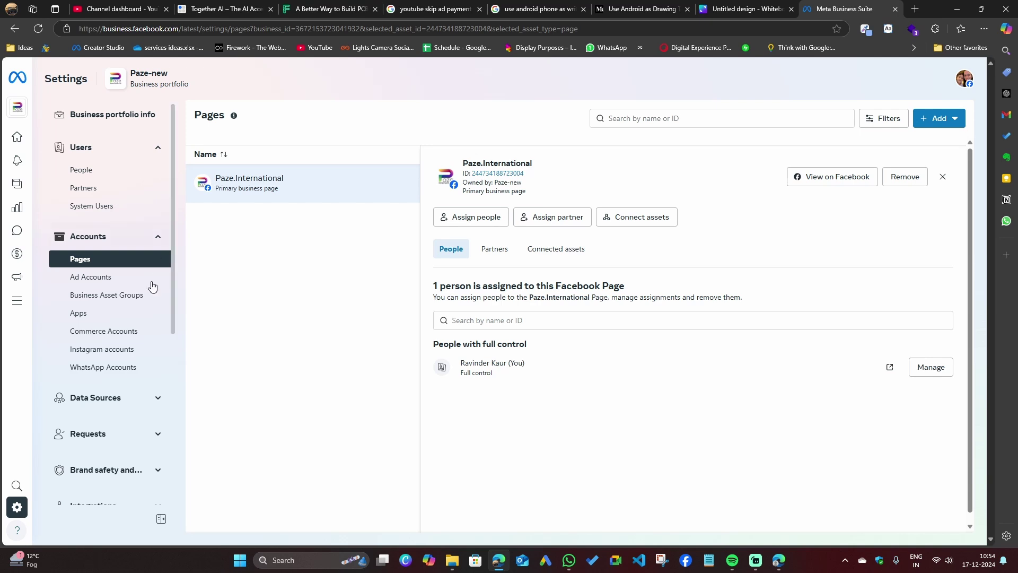
{"action": "left_click", "coordinate": [105, 351]}
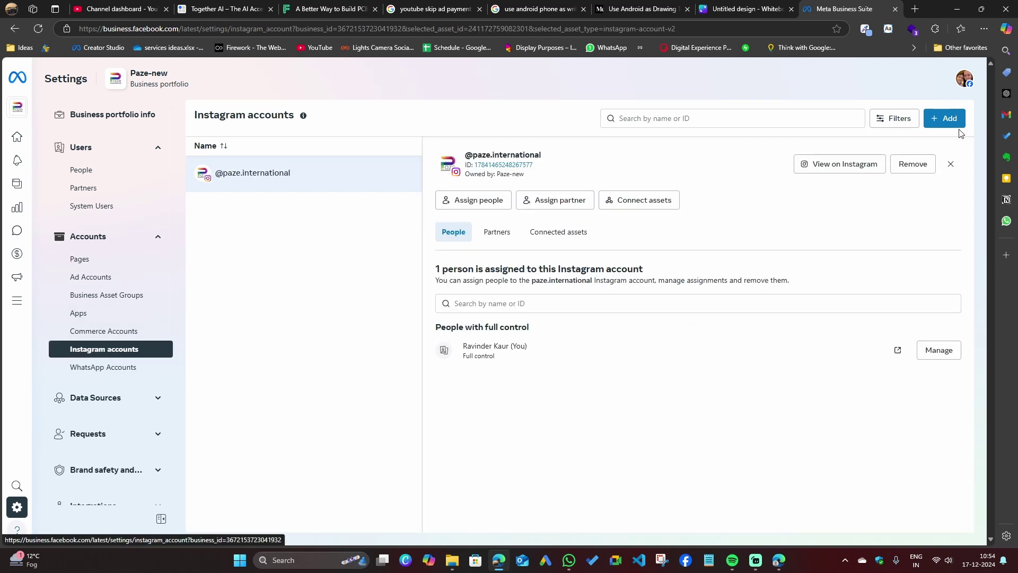
{"action": "left_click", "coordinate": [949, 119]}
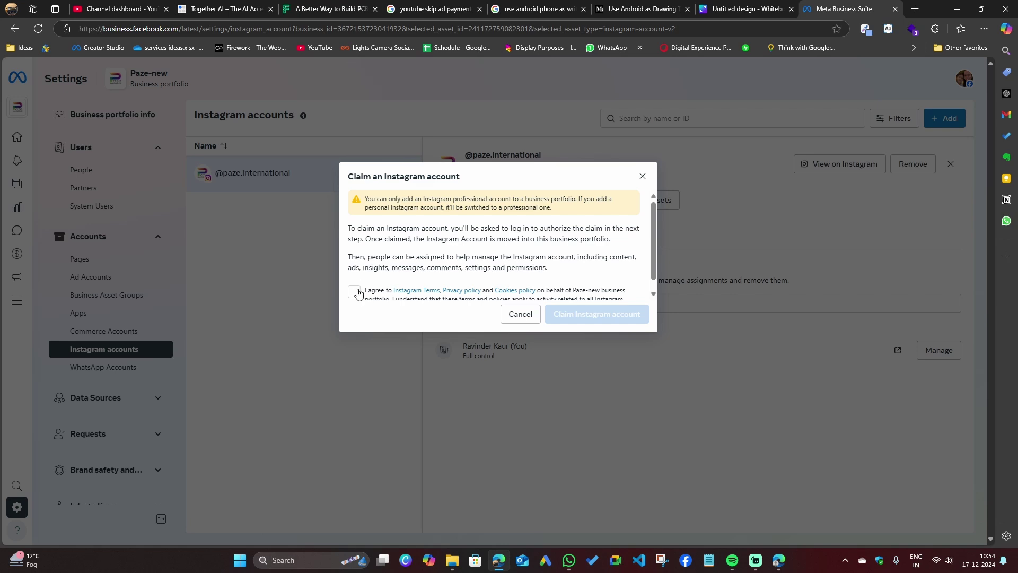
{"action": "left_click", "coordinate": [358, 293]}
{"action": "scroll", "coordinate": [526, 269], "scroll_direction": "down", "scroll_amount": 1}
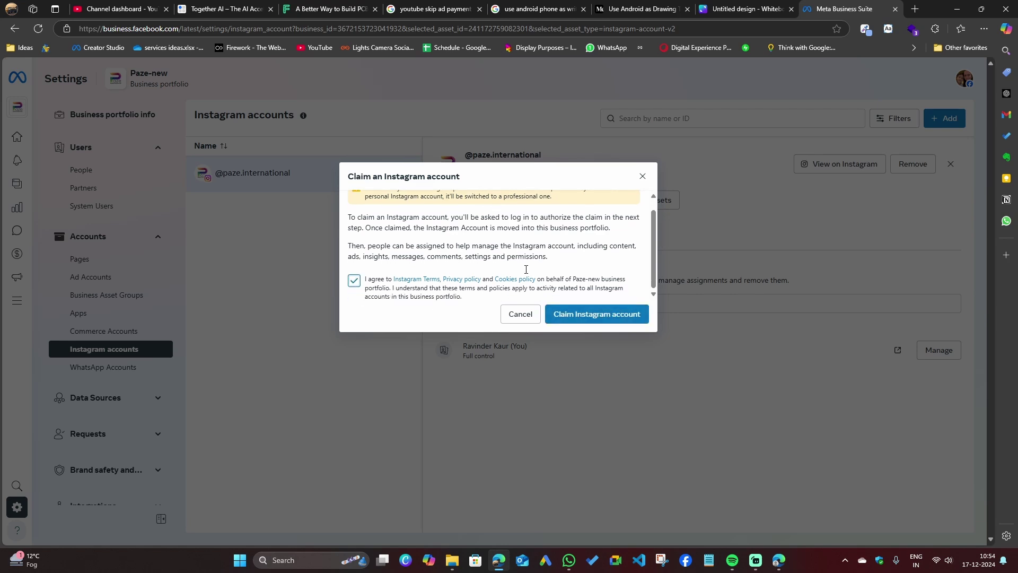
{"action": "left_click", "coordinate": [525, 317]}
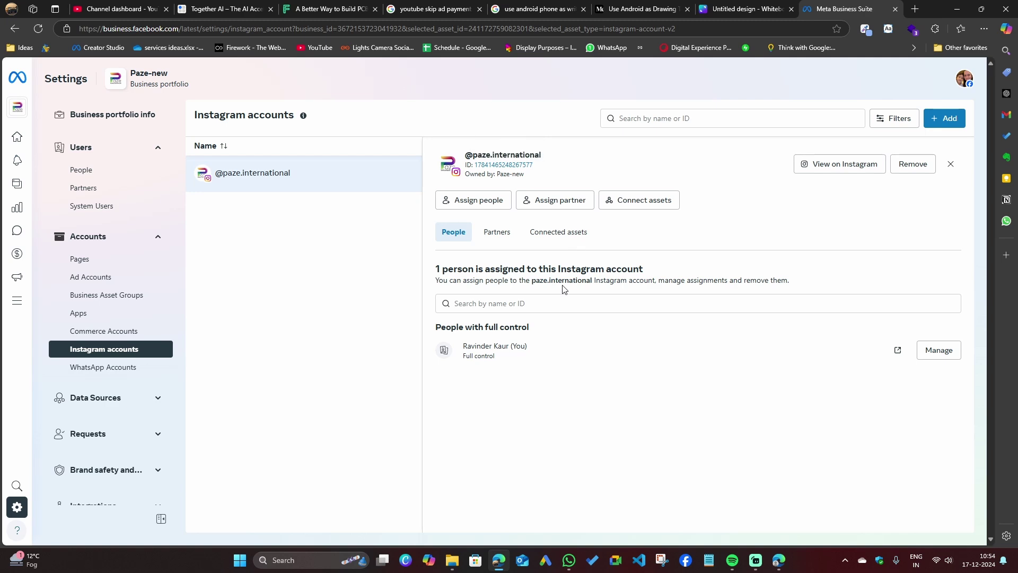
Go from Pages to WhatsApp accounts settings, and cancel the Link WhatsApp Business Account dialog.
{"action": "left_click", "coordinate": [82, 260]}
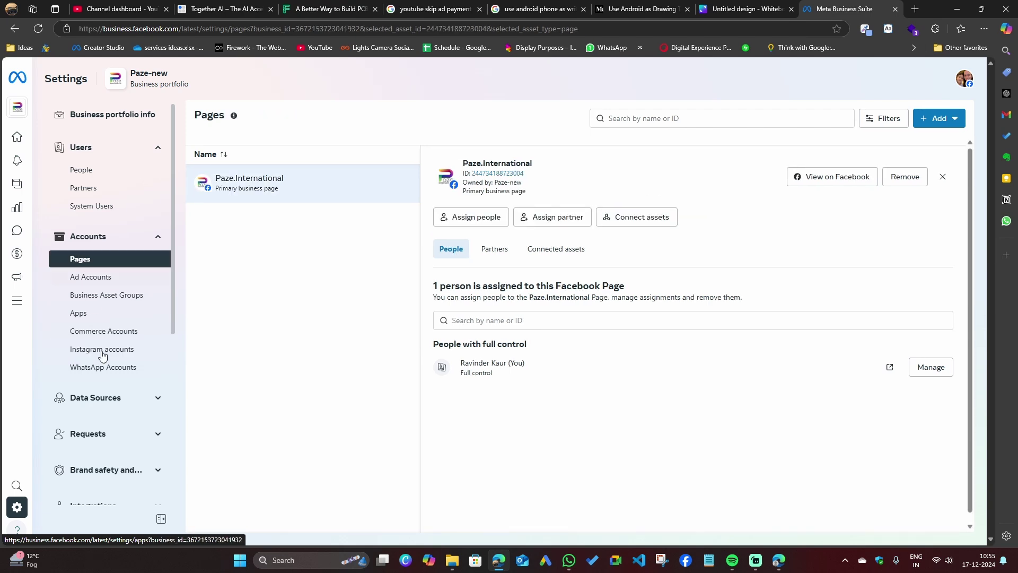
{"action": "left_click", "coordinate": [109, 372]}
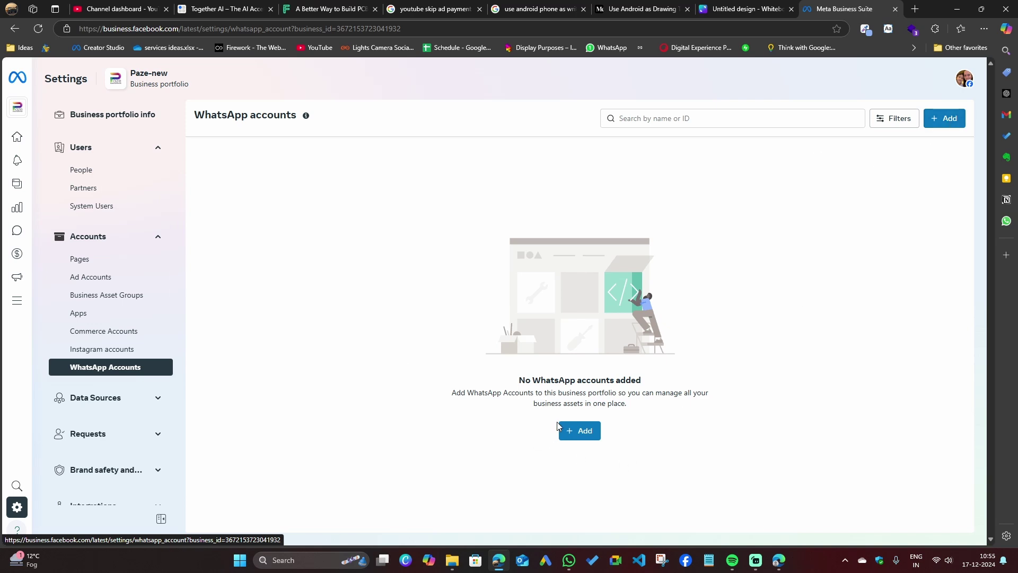
{"action": "left_click", "coordinate": [583, 430]}
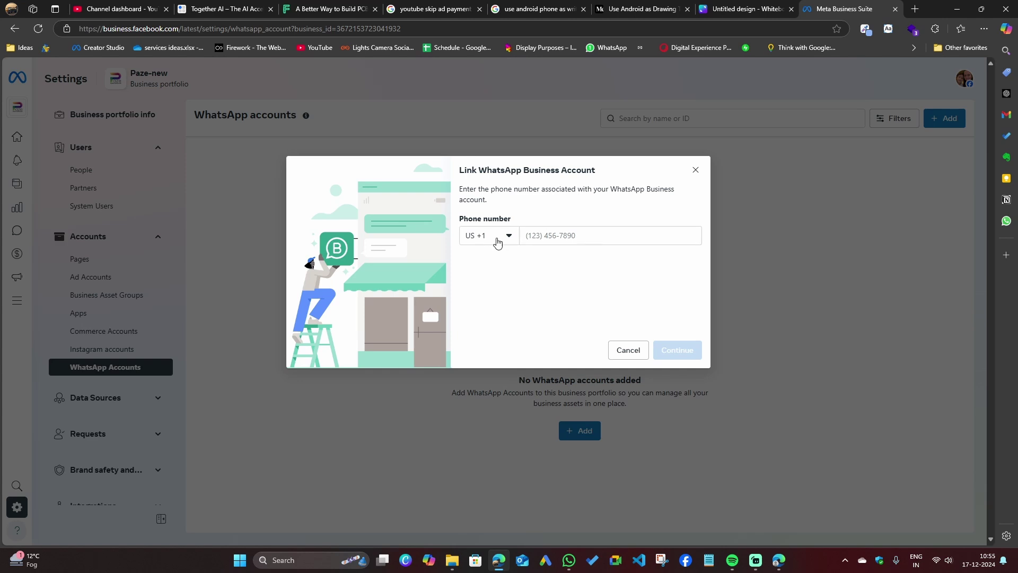
{"action": "left_click", "coordinate": [627, 350]}
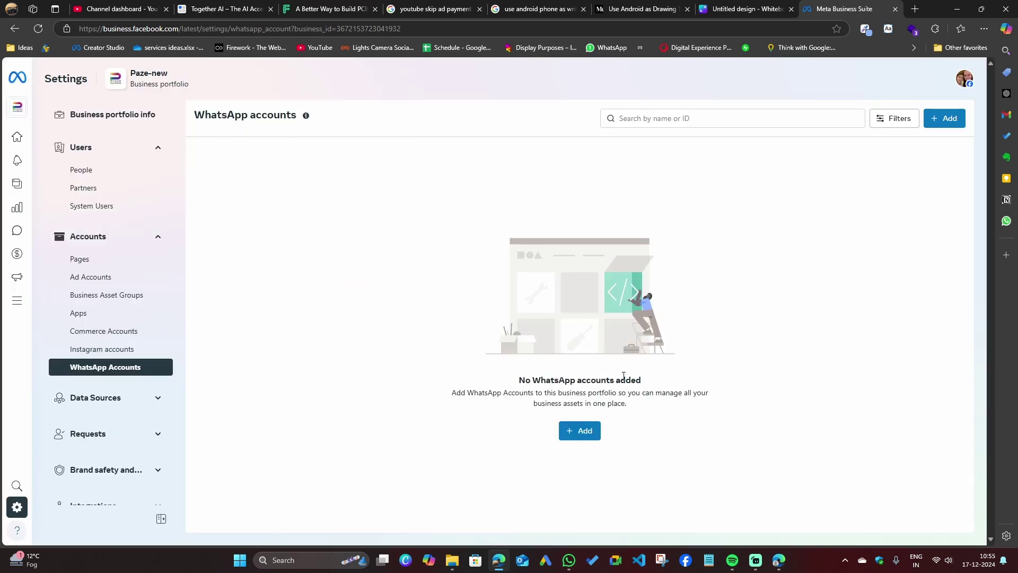
Start creating a new ad account, cancel it, and return to the People list.
{"action": "left_click", "coordinate": [88, 278]}
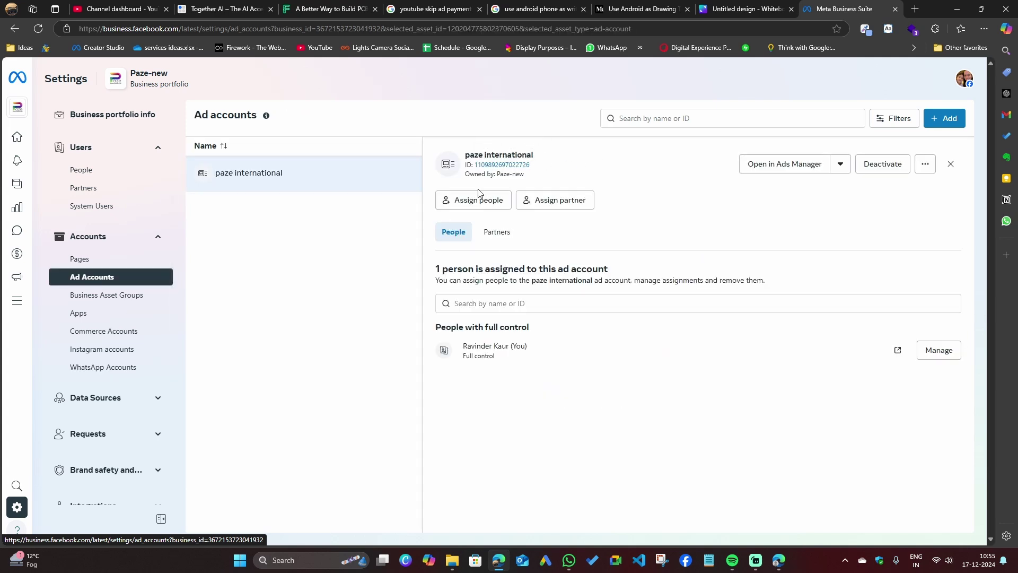
{"action": "left_click", "coordinate": [959, 123]}
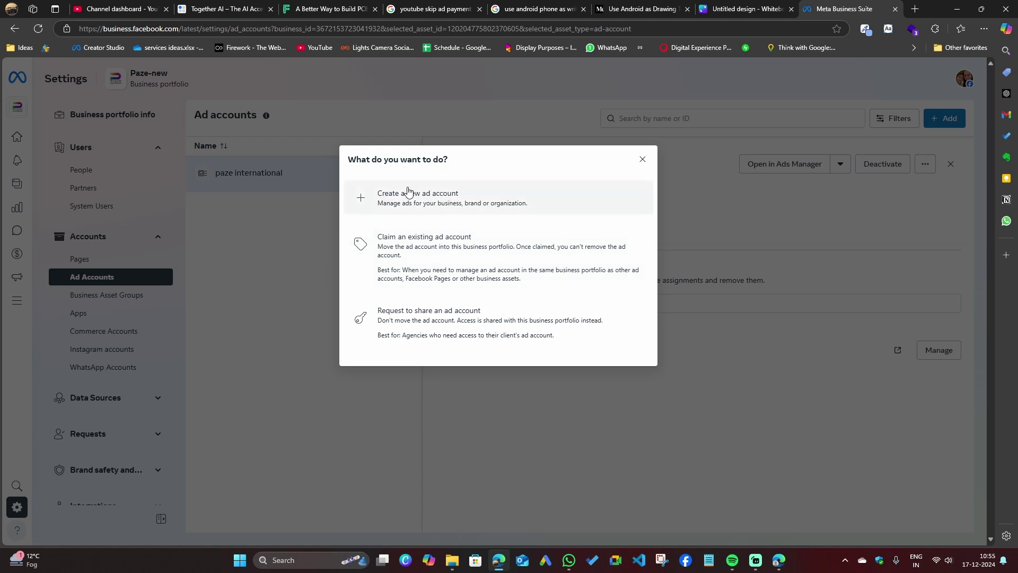
{"action": "left_click", "coordinate": [422, 202]}
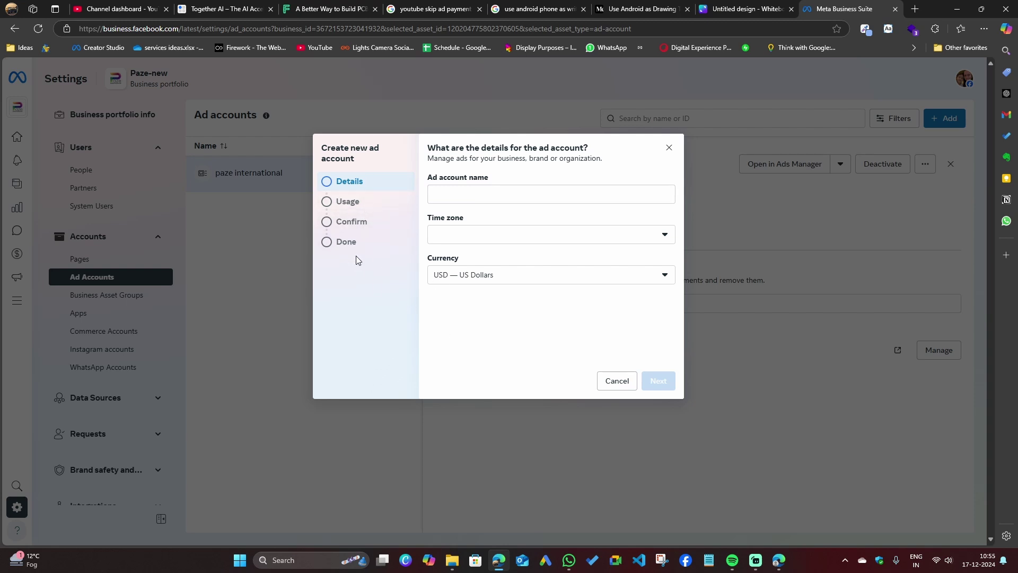
{"action": "left_click", "coordinate": [614, 383]}
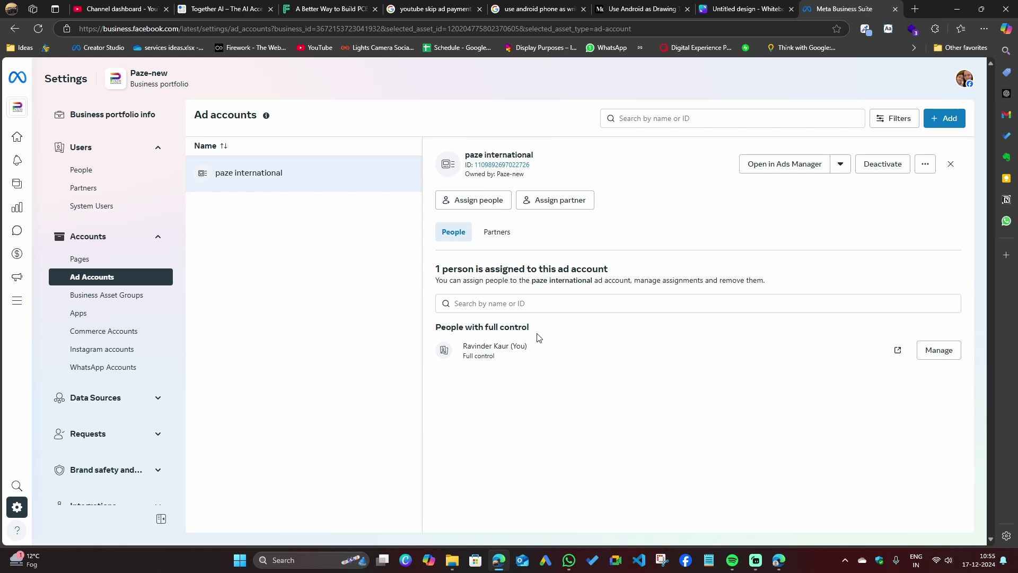
{"action": "left_click", "coordinate": [101, 175]}
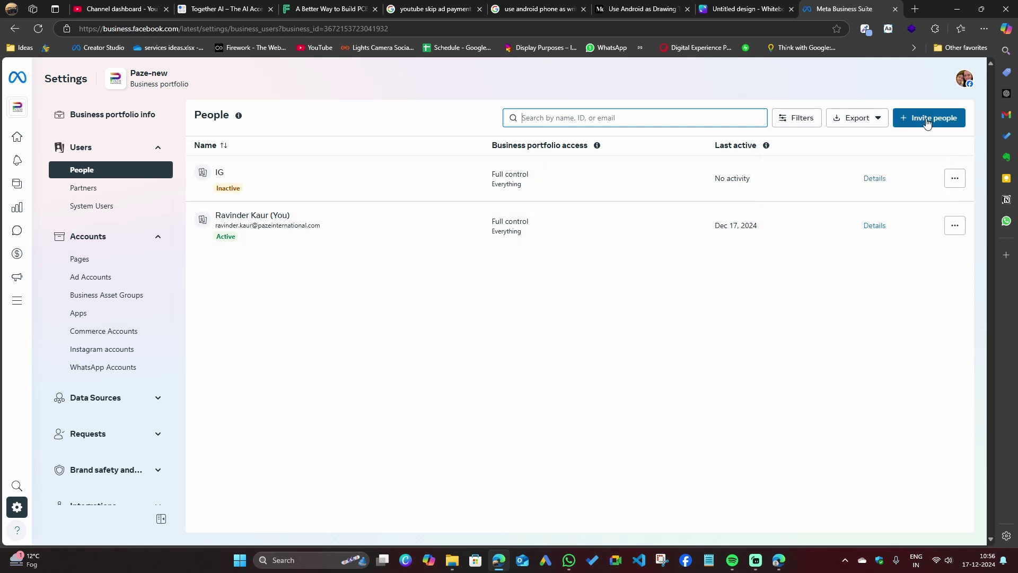
Invite a person by the invitee's e-mail address, temporary and Meta Spark access off, then continue.
{"action": "left_click", "coordinate": [927, 122]}
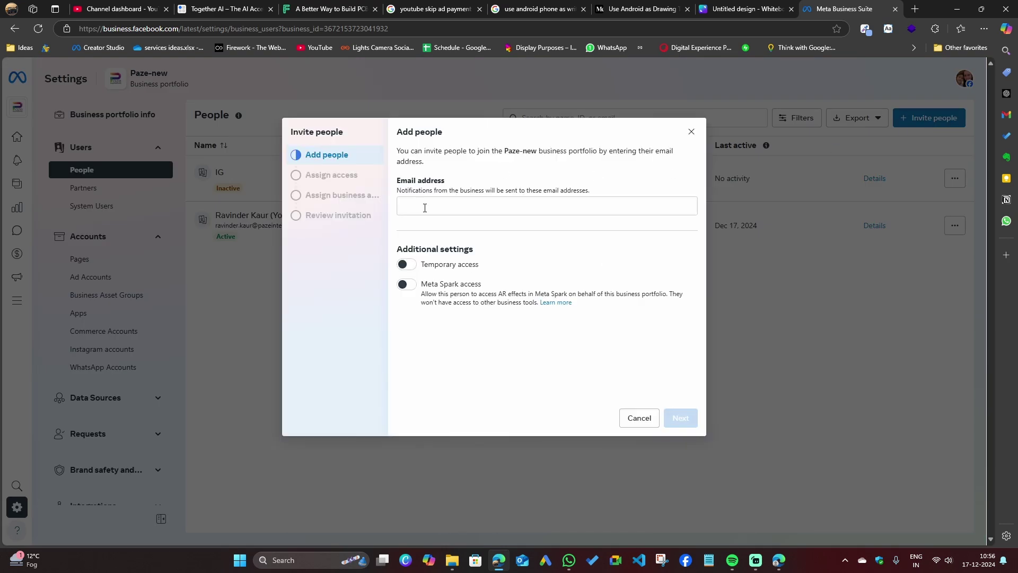
{"action": "left_click", "coordinate": [425, 208]}
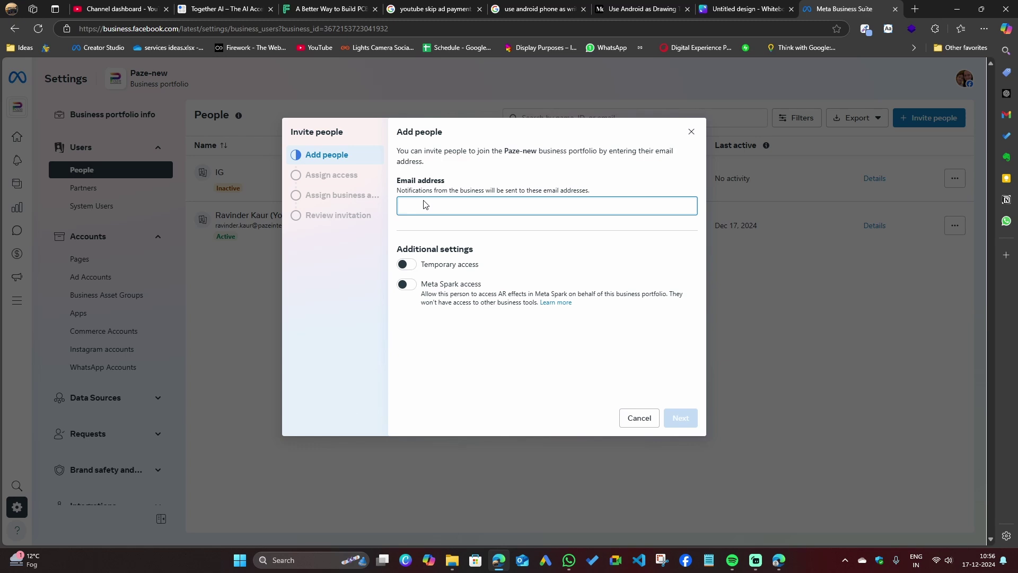
{"action": "left_click", "coordinate": [413, 267]}
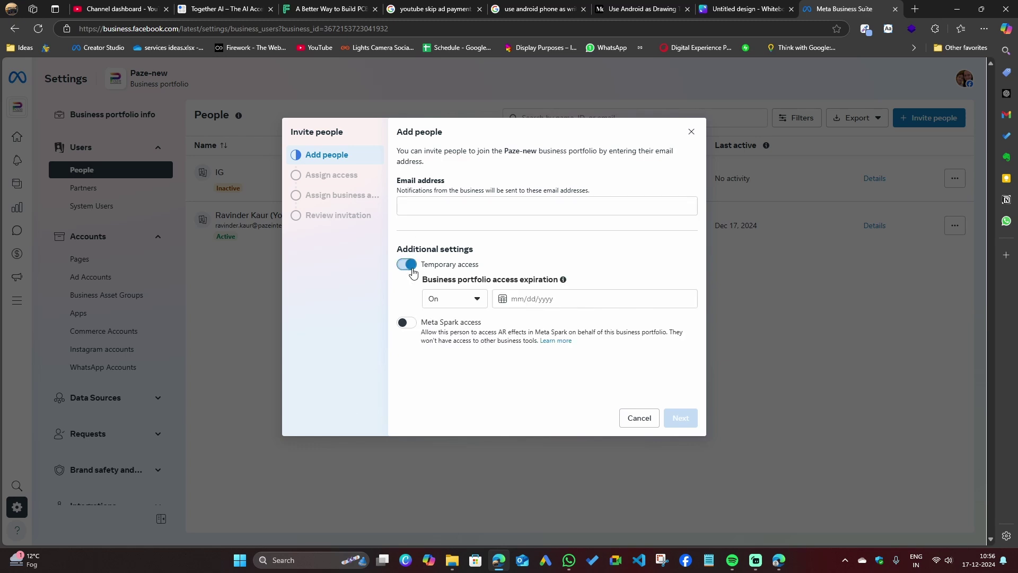
{"action": "left_click", "coordinate": [413, 266]}
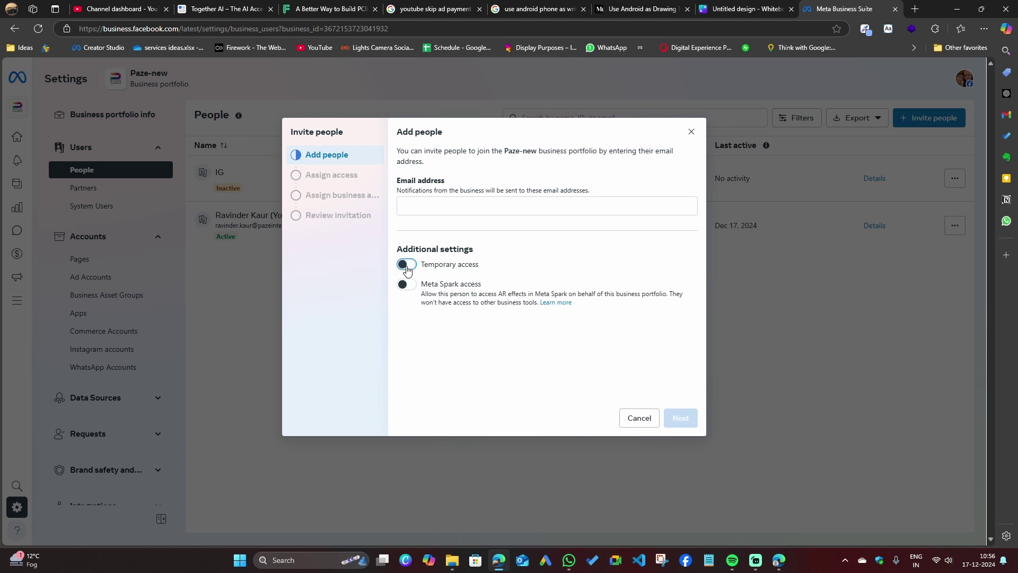
{"action": "left_click", "coordinate": [408, 298]}
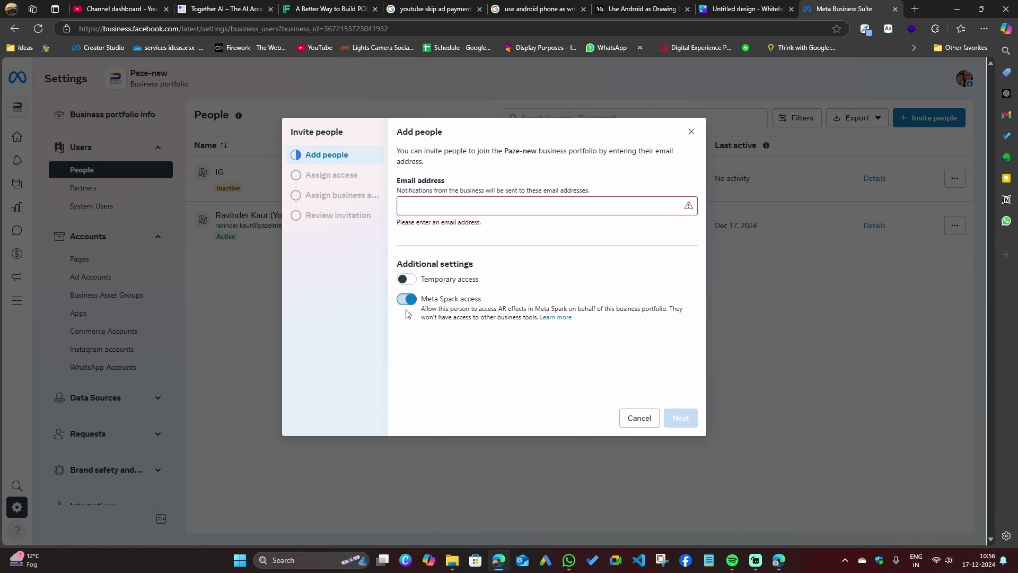
{"action": "left_click", "coordinate": [400, 300]}
{"action": "left_click", "coordinate": [478, 210]}
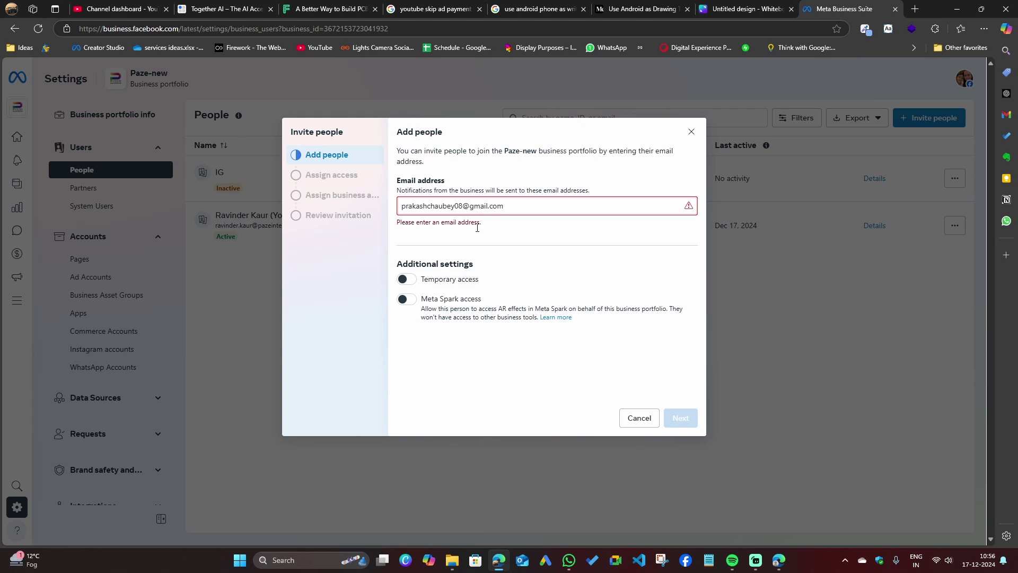
{"action": "left_click", "coordinate": [517, 258]}
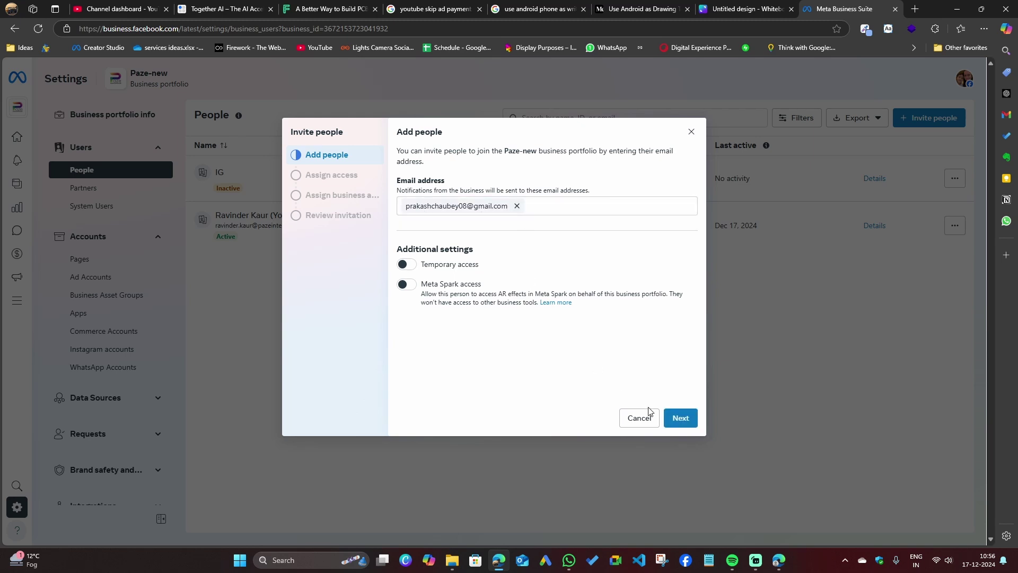
{"action": "left_click", "coordinate": [681, 418]}
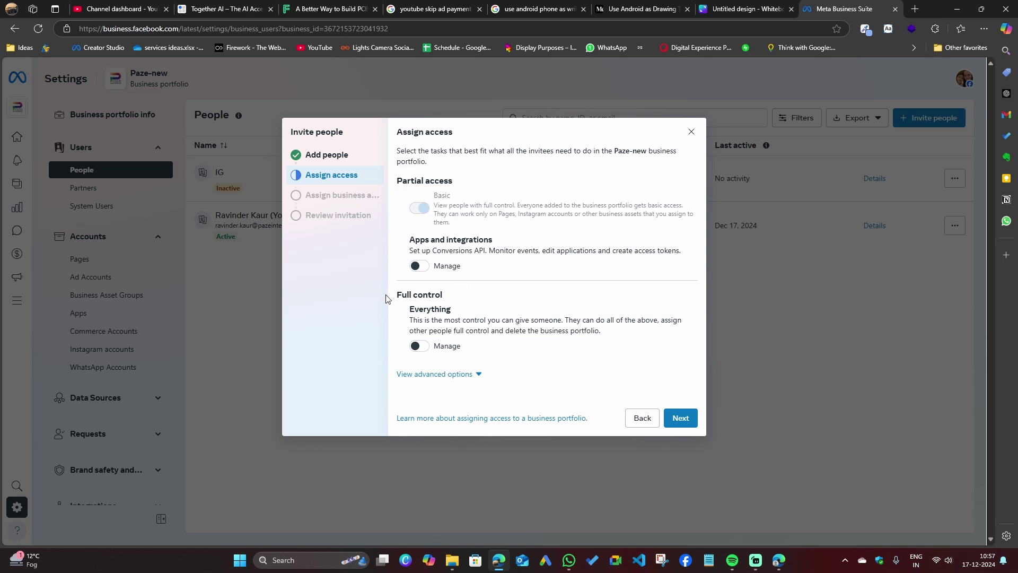
Give the invitee Full control (Everything) of the portfolio and continue to business assets.
{"action": "left_click", "coordinate": [422, 347]}
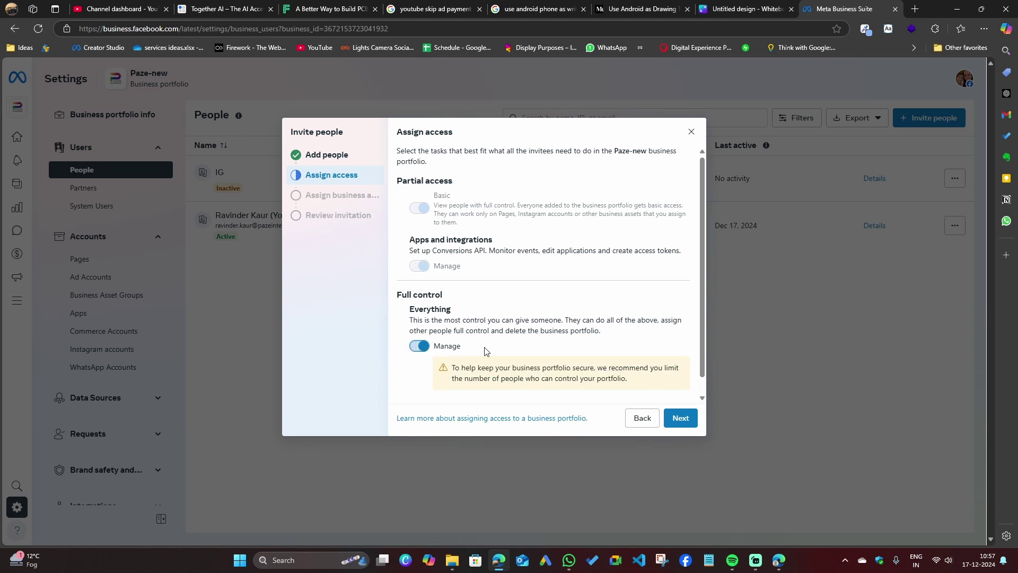
{"action": "scroll", "coordinate": [551, 303], "scroll_direction": "down", "scroll_amount": 1}
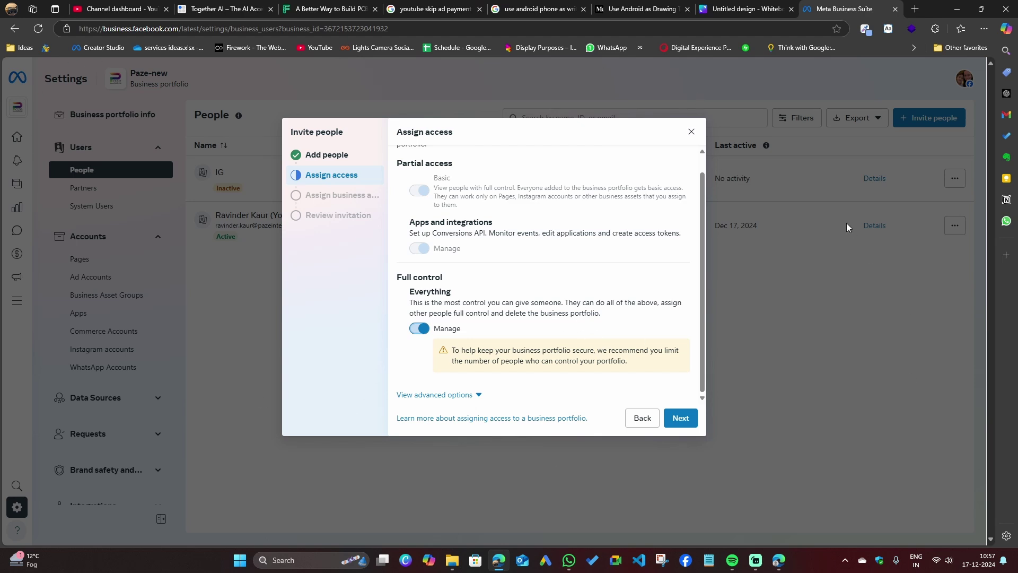
{"action": "left_click", "coordinate": [688, 420]}
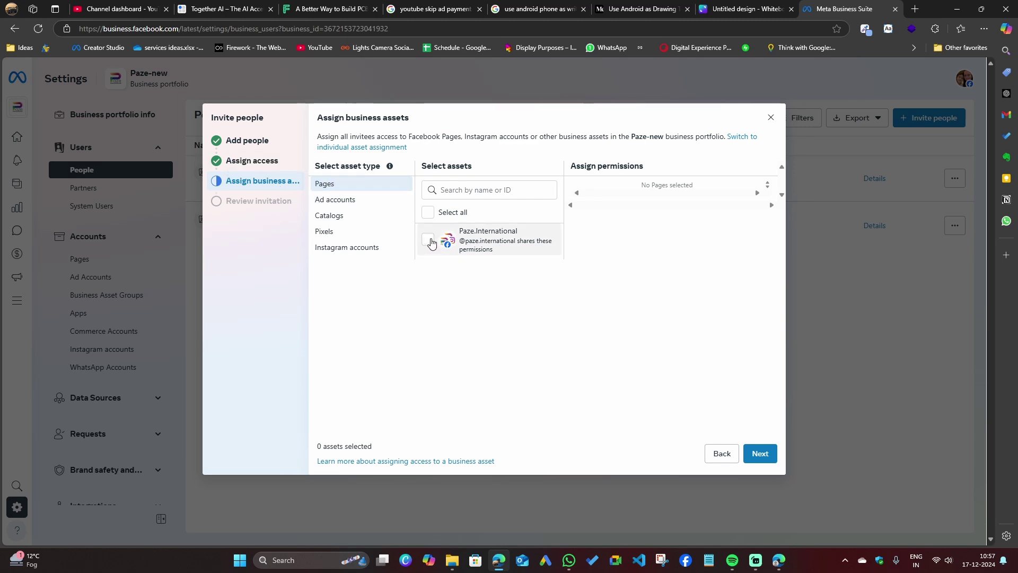
Select the Paze.International Page and try its Ads, Insights and Revenue permissions.
{"action": "mouse_move", "coordinate": [473, 236]}
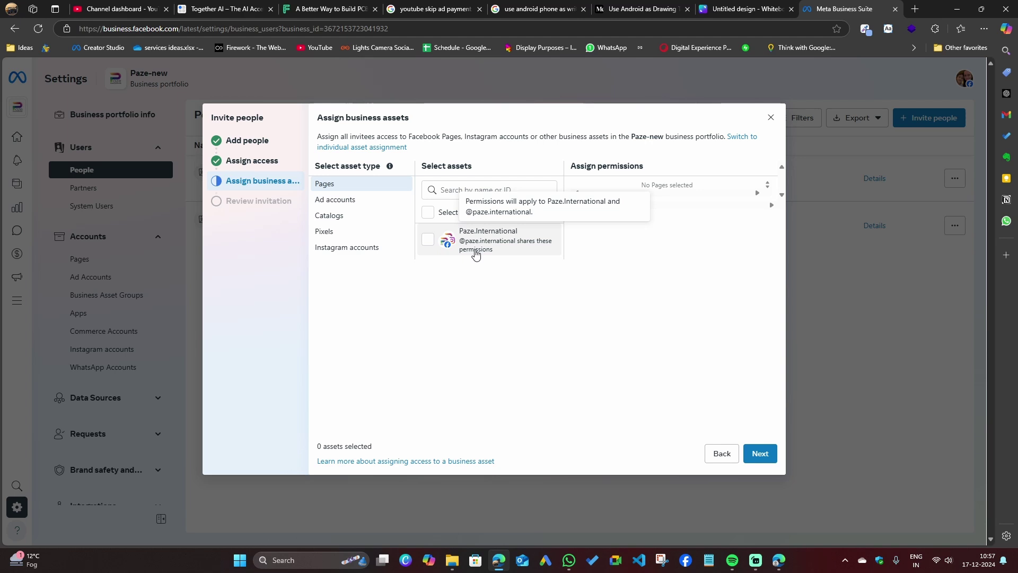
{"action": "left_click", "coordinate": [429, 240]}
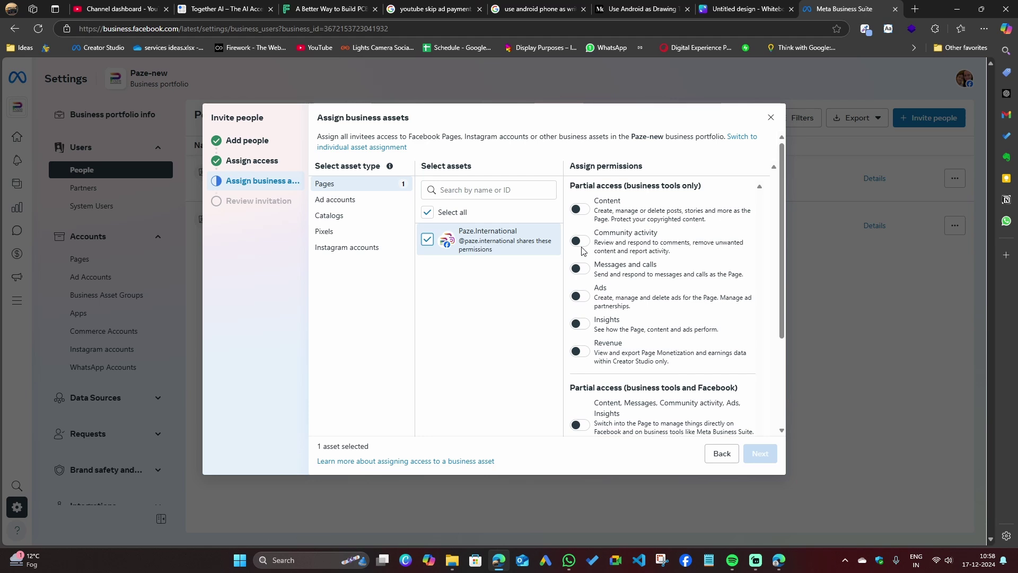
{"action": "left_click", "coordinate": [581, 296]}
{"action": "left_click", "coordinate": [581, 323]}
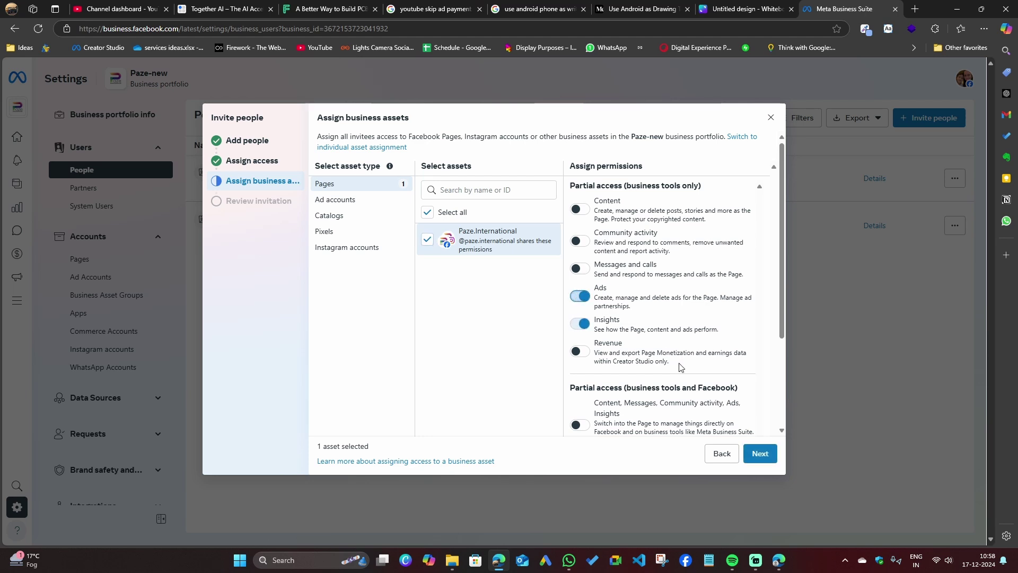
{"action": "left_click", "coordinate": [582, 324]}
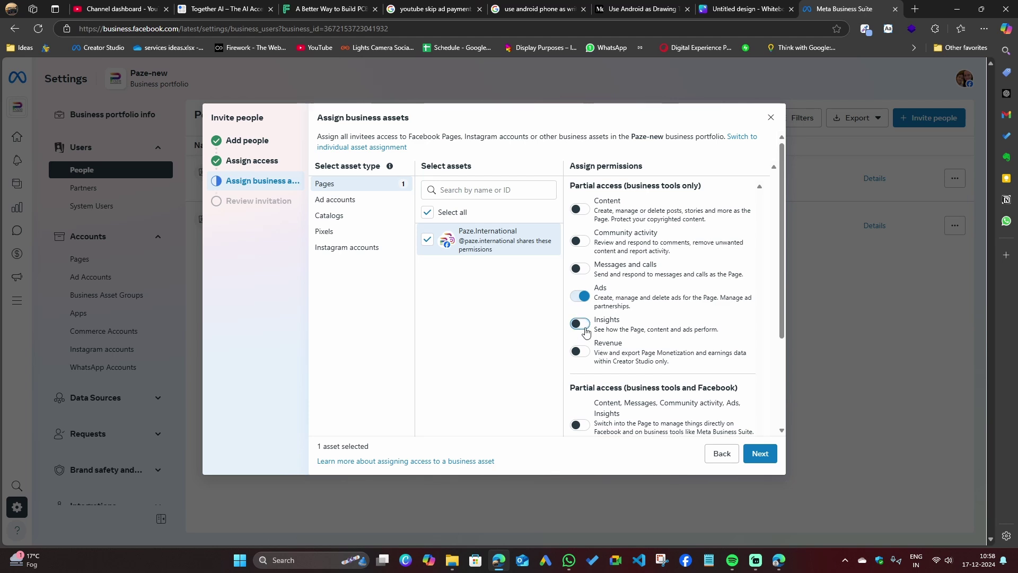
{"action": "left_click", "coordinate": [584, 327]}
{"action": "left_click", "coordinate": [585, 354]}
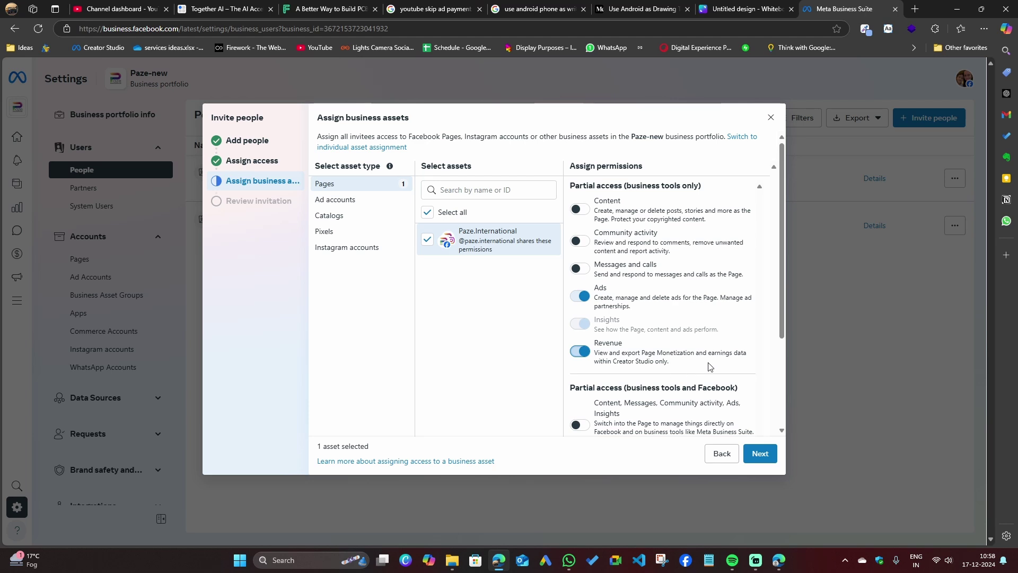
{"action": "left_click", "coordinate": [579, 351]}
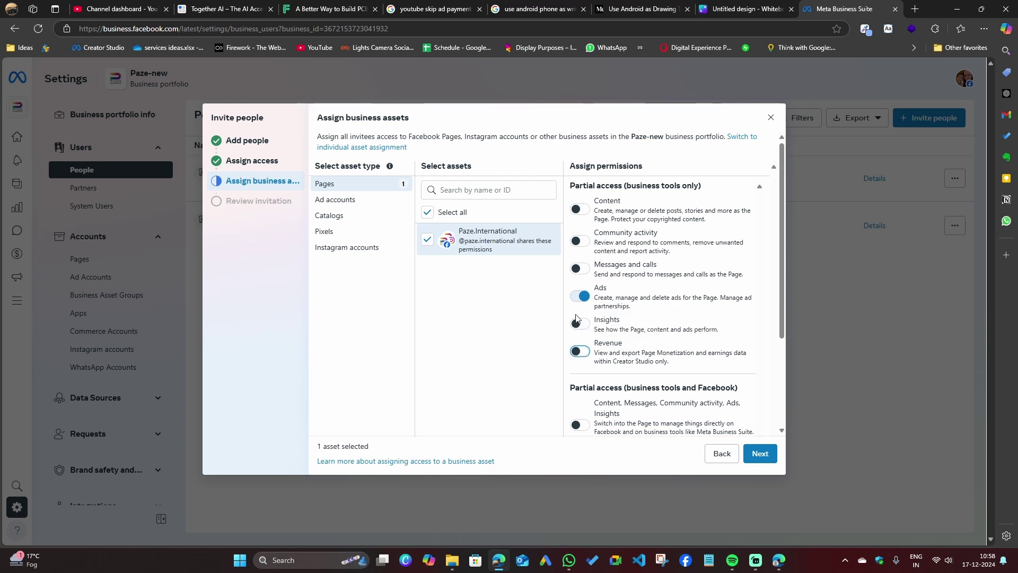
{"action": "left_click", "coordinate": [579, 338]}
Switch on Full control (Everything) for the Paze.International Page.
{"action": "scroll", "coordinate": [620, 297], "scroll_direction": "down", "scroll_amount": 3}
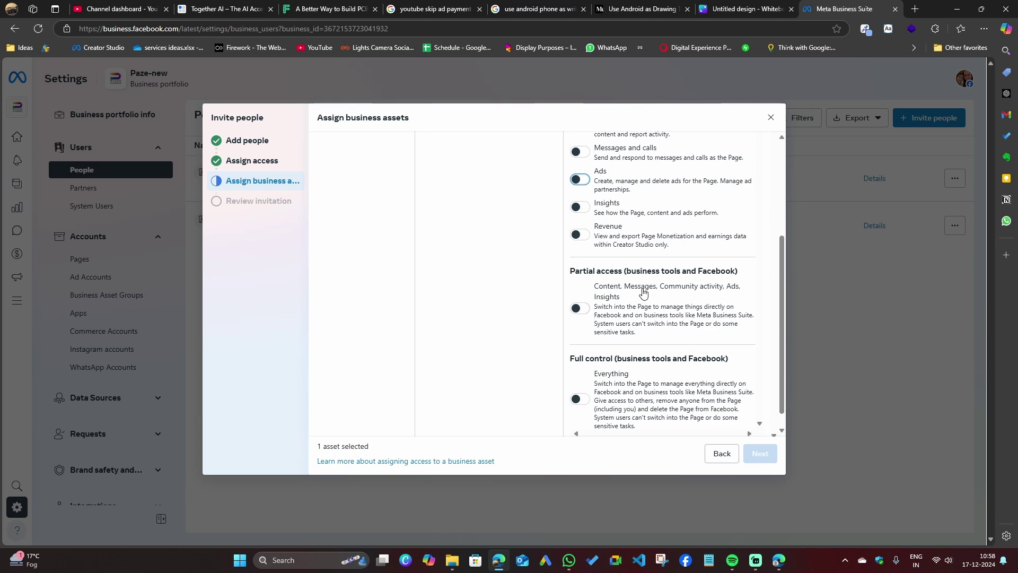
{"action": "scroll", "coordinate": [663, 336], "scroll_direction": "down", "scroll_amount": 1}
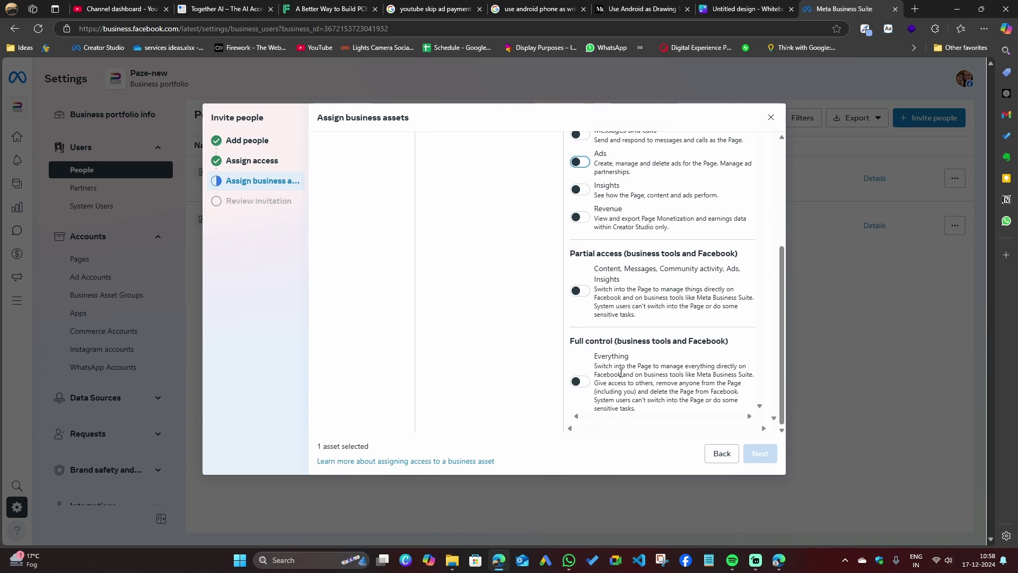
{"action": "left_click", "coordinate": [579, 382]}
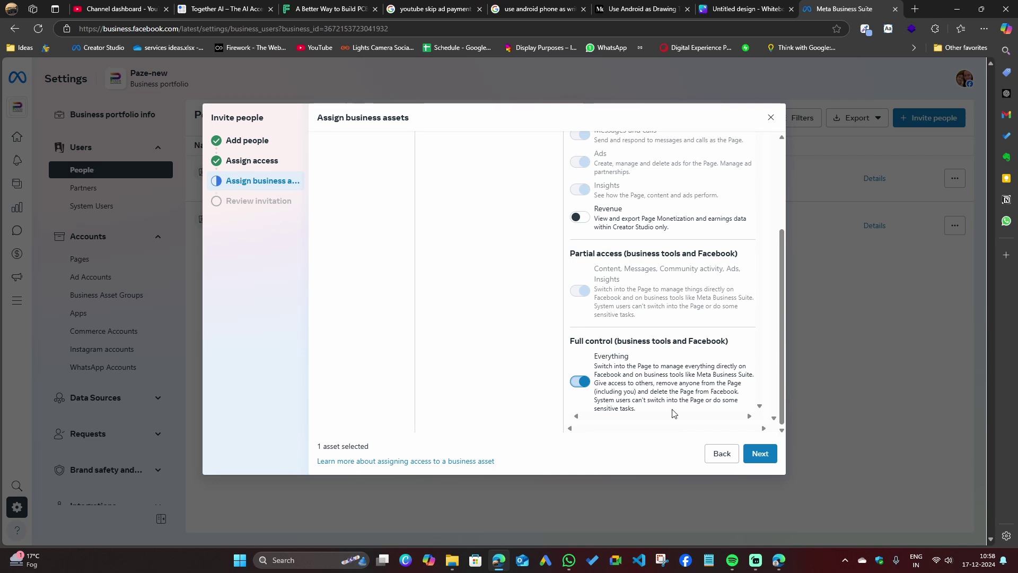
{"action": "scroll", "coordinate": [447, 303], "scroll_direction": "up", "scroll_amount": 5}
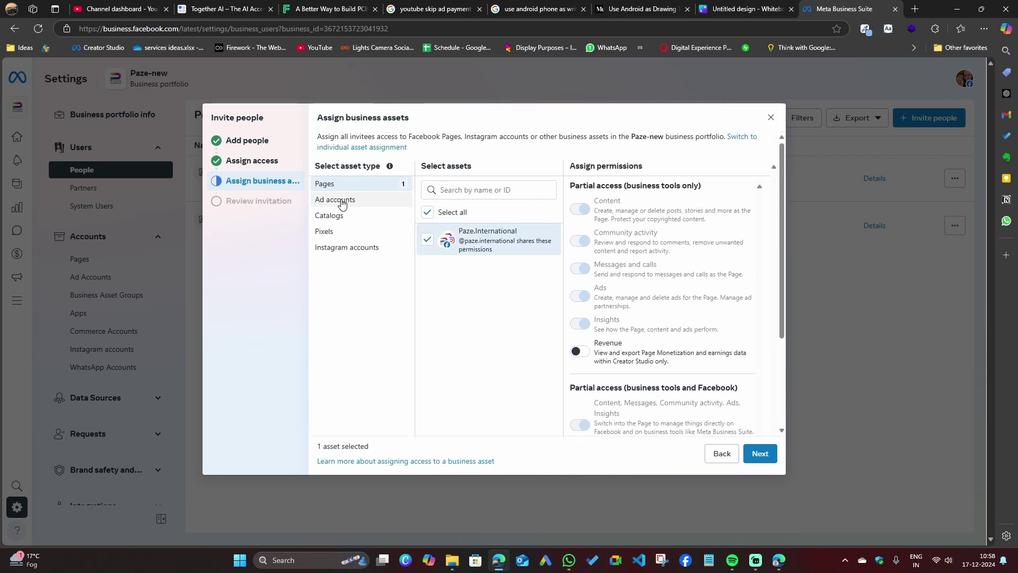
{"action": "left_click", "coordinate": [342, 201]}
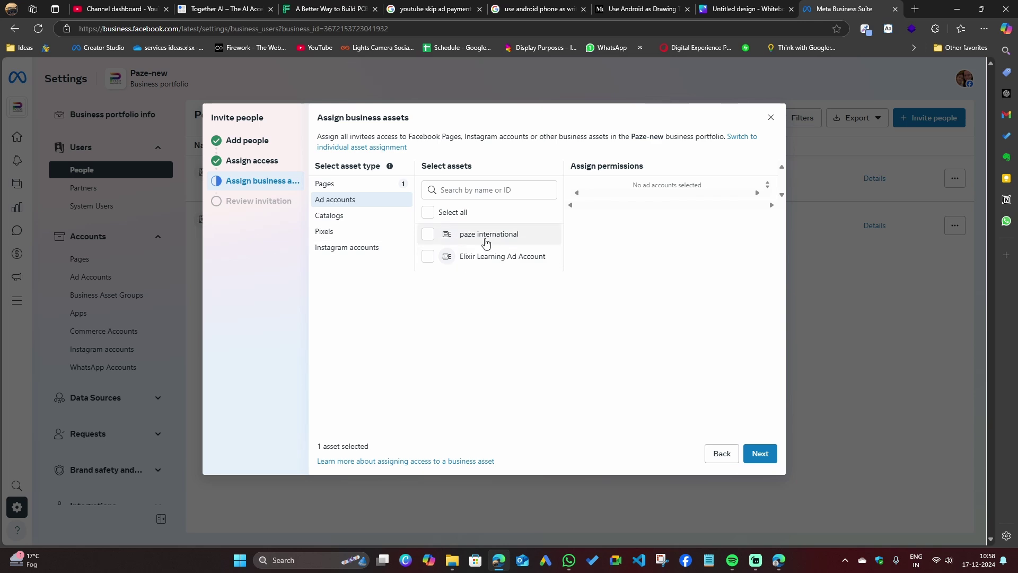
{"action": "left_click", "coordinate": [426, 235]}
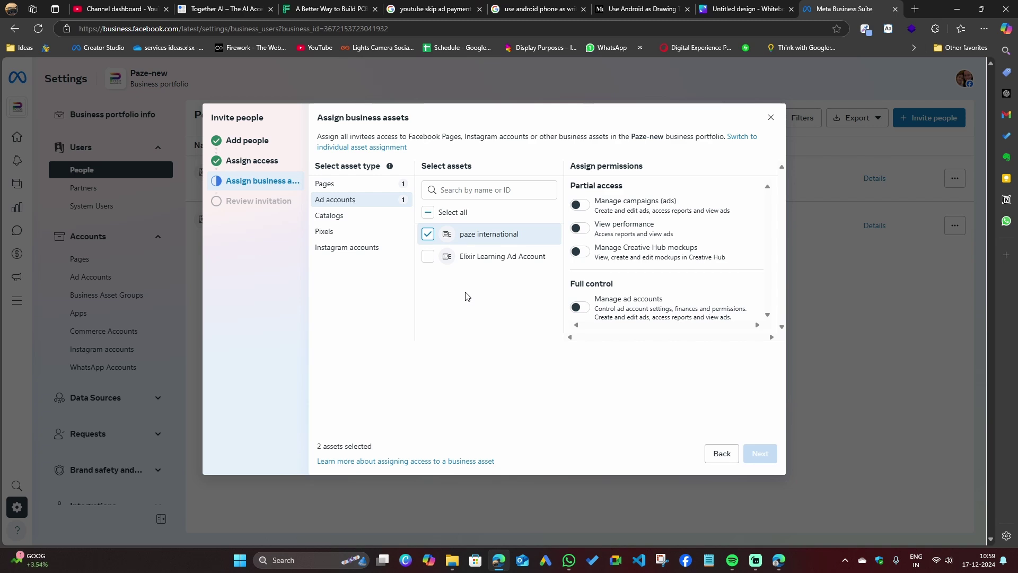
{"action": "left_click", "coordinate": [381, 247]}
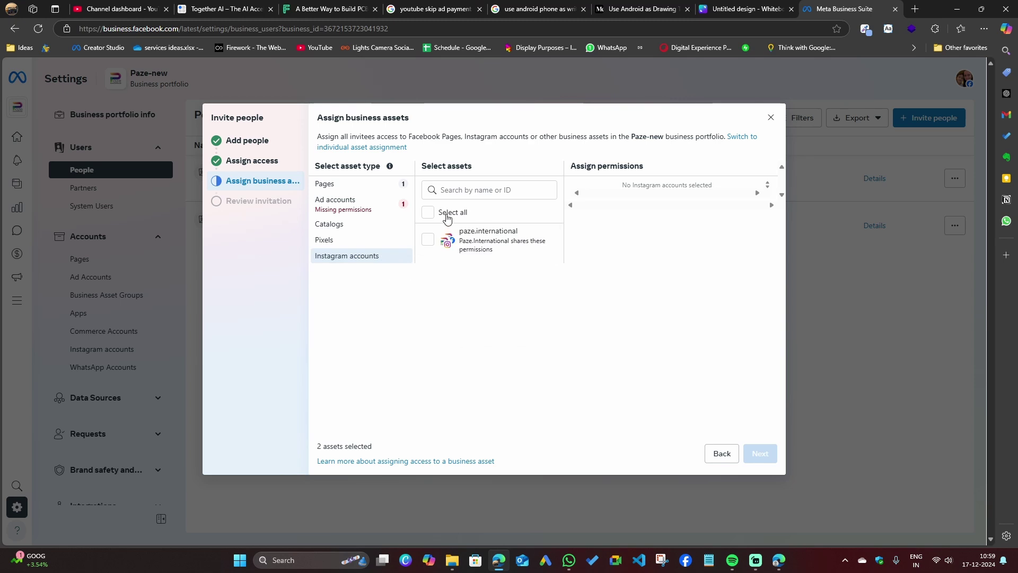
{"action": "left_click", "coordinate": [428, 240]}
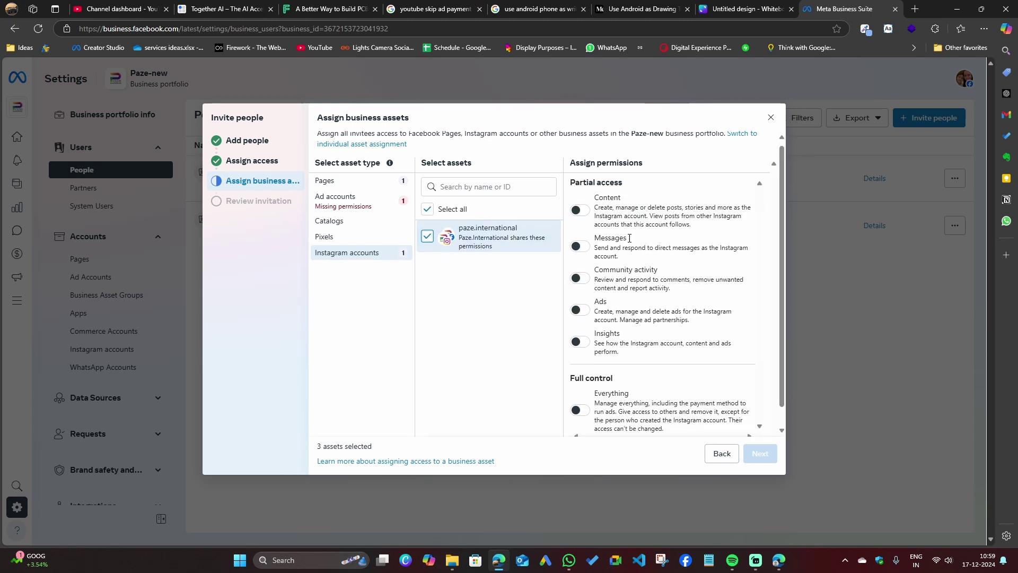
{"action": "scroll", "coordinate": [629, 238], "scroll_direction": "down", "scroll_amount": 1}
{"action": "scroll", "coordinate": [578, 319], "scroll_direction": "up", "scroll_amount": 1}
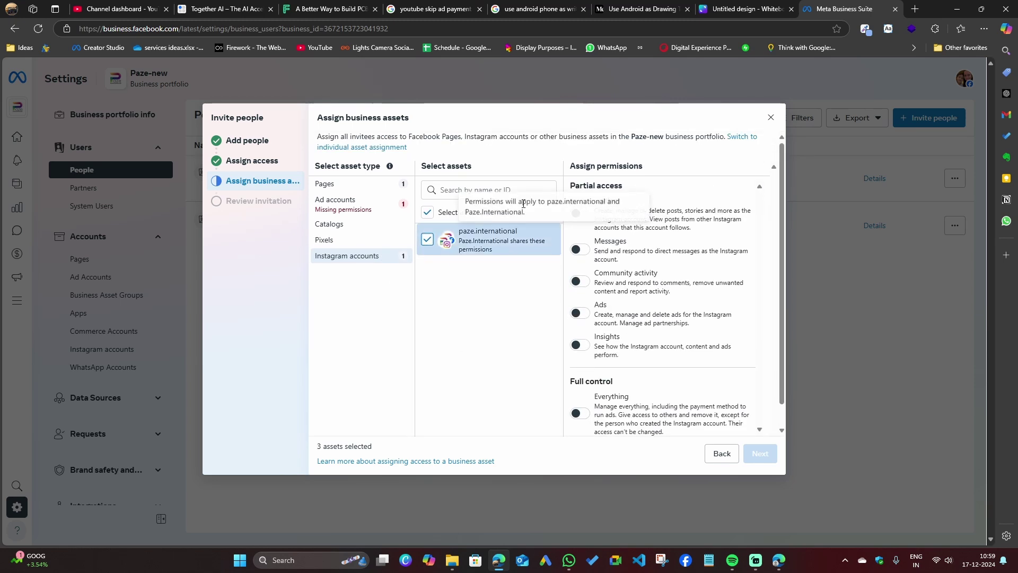
Give full control of both accounts, check pixels and catalogs, and continue to review.
{"action": "left_click", "coordinate": [341, 200]}
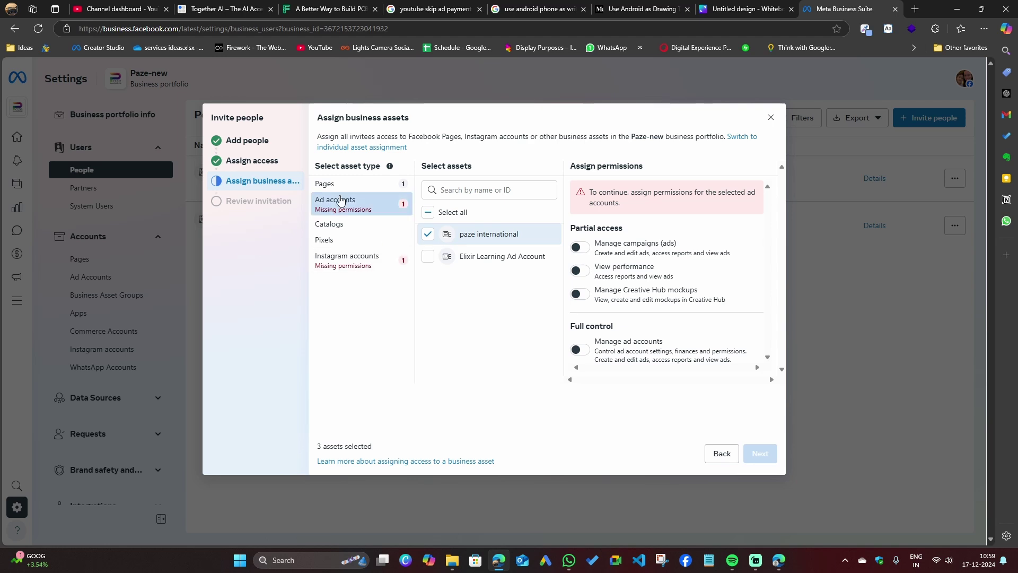
{"action": "left_click", "coordinate": [579, 350]}
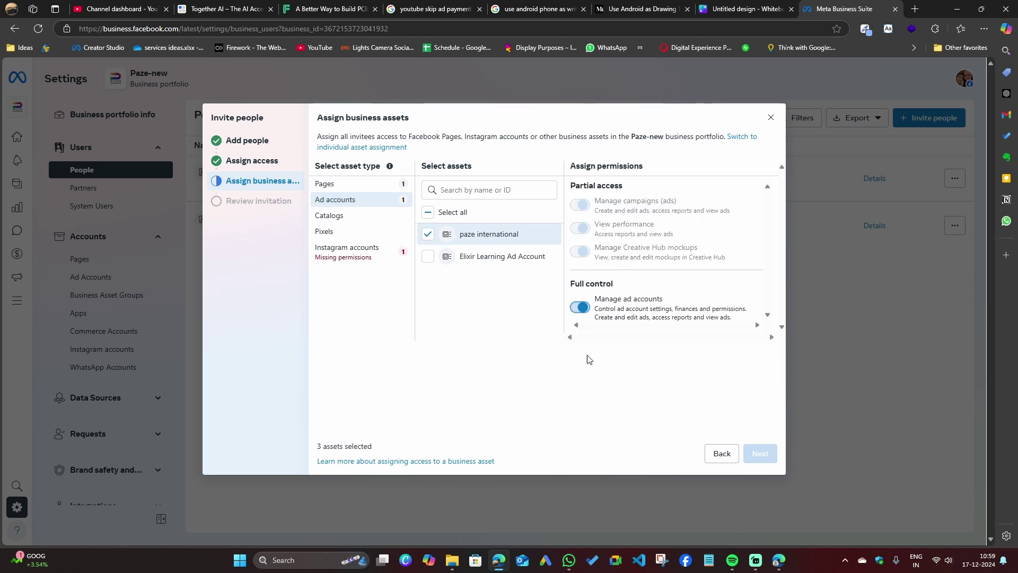
{"action": "left_click", "coordinate": [392, 254]}
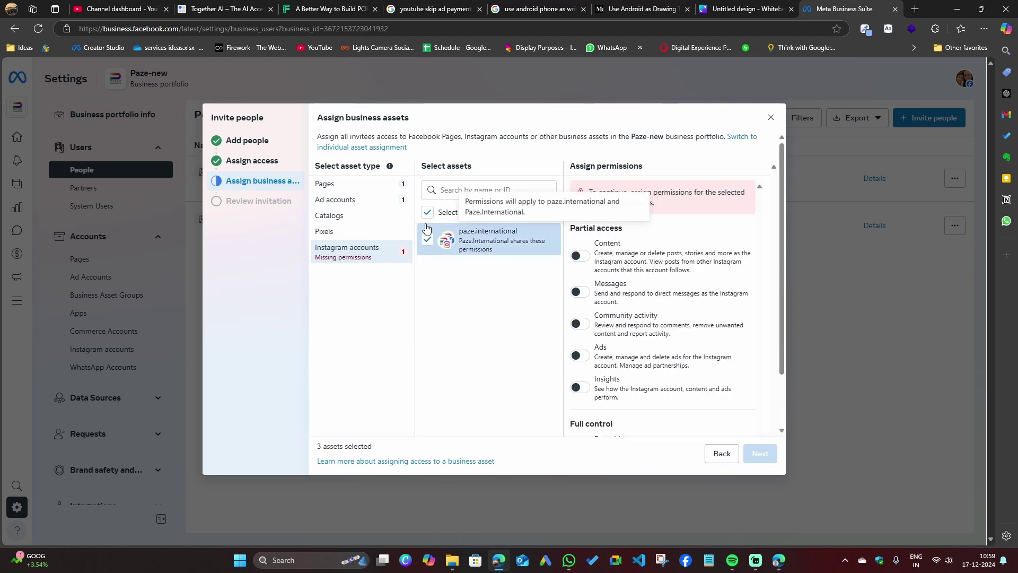
{"action": "scroll", "coordinate": [604, 371], "scroll_direction": "down", "scroll_amount": 1}
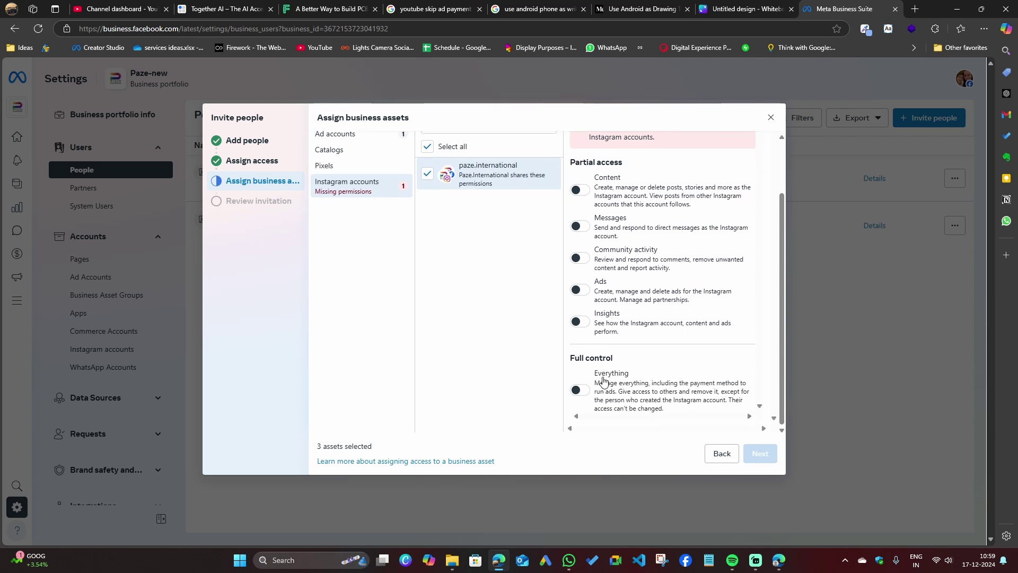
{"action": "left_click", "coordinate": [580, 389]}
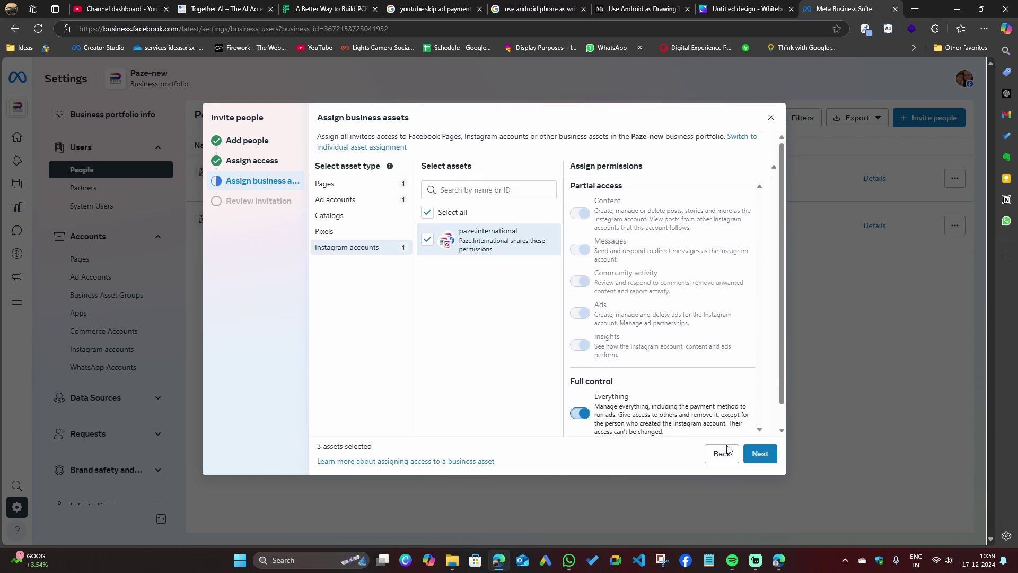
{"action": "left_click", "coordinate": [326, 232]}
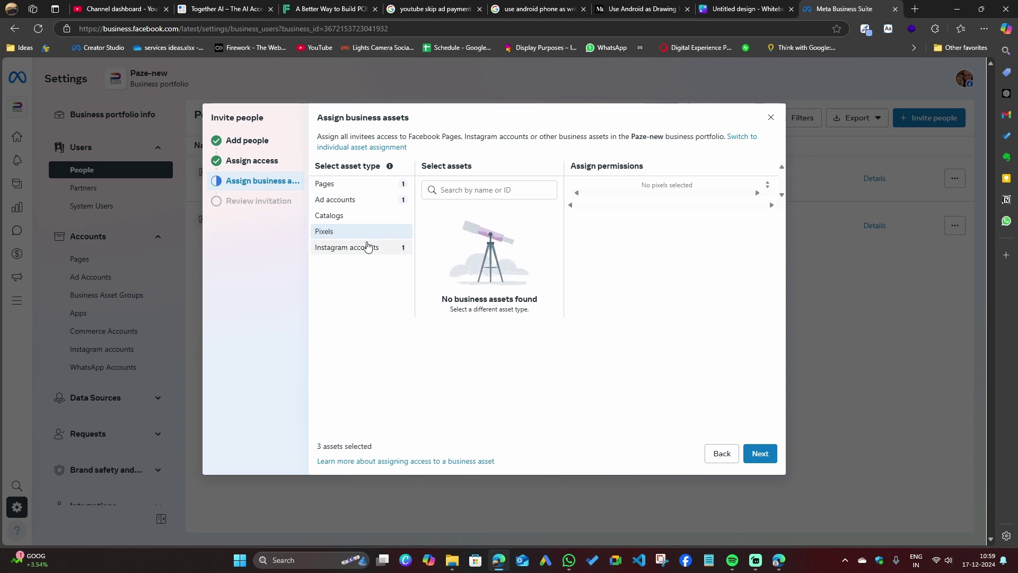
{"action": "left_click", "coordinate": [355, 222]}
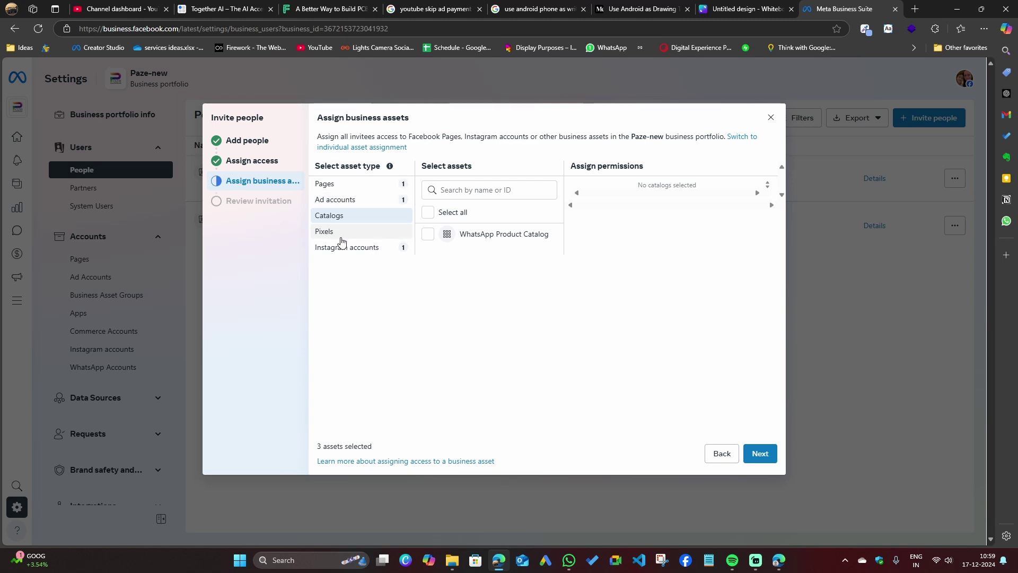
{"action": "left_click", "coordinate": [767, 455]}
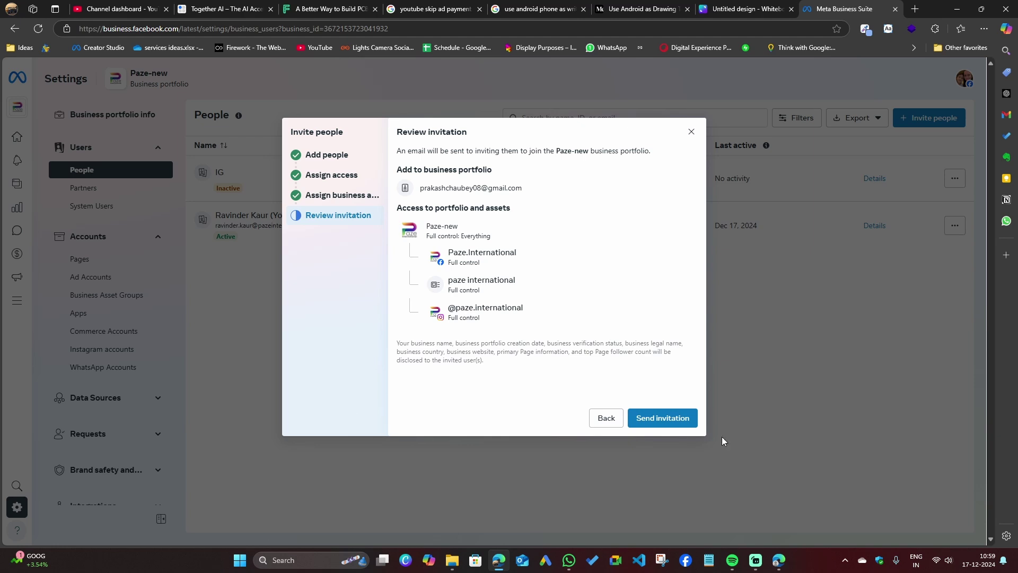
Send the invitation from the Review invitation step.
{"action": "left_click", "coordinate": [673, 422]}
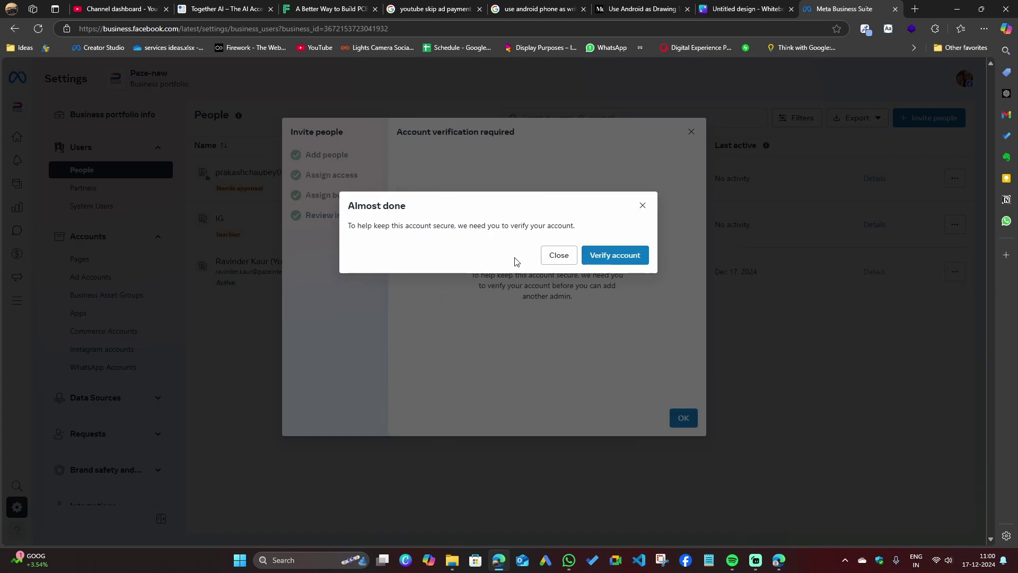
Verify the account with a texted confirmation code, submit it and finish.
{"action": "left_click", "coordinate": [630, 259]}
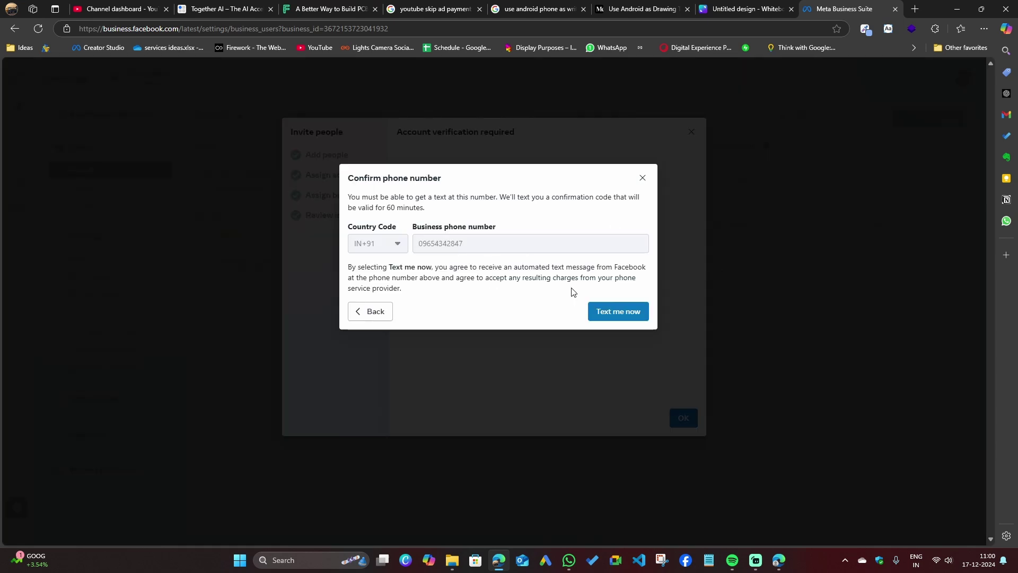
{"action": "left_click", "coordinate": [610, 317]}
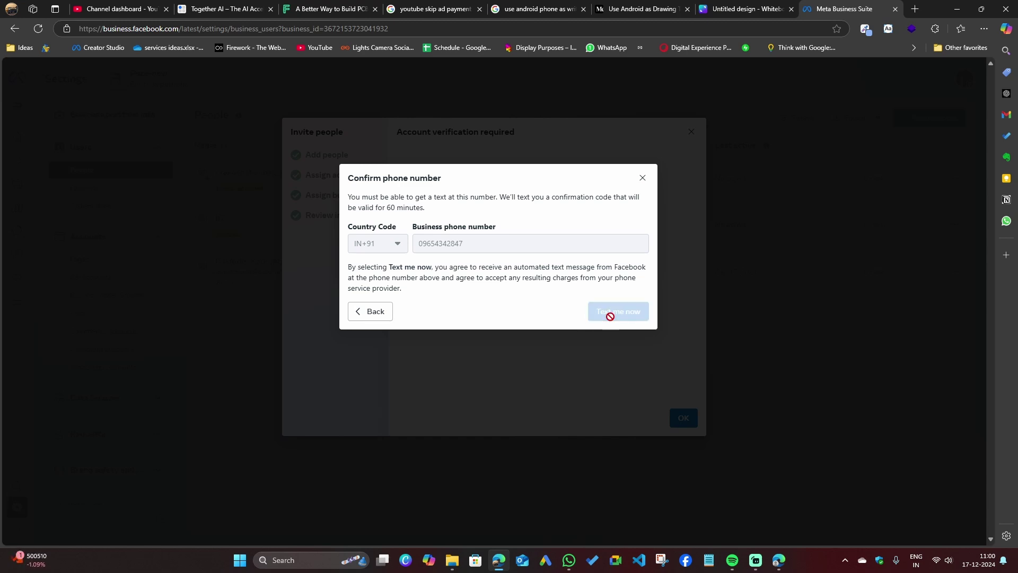
{"action": "key", "text": "ctrl+v"}
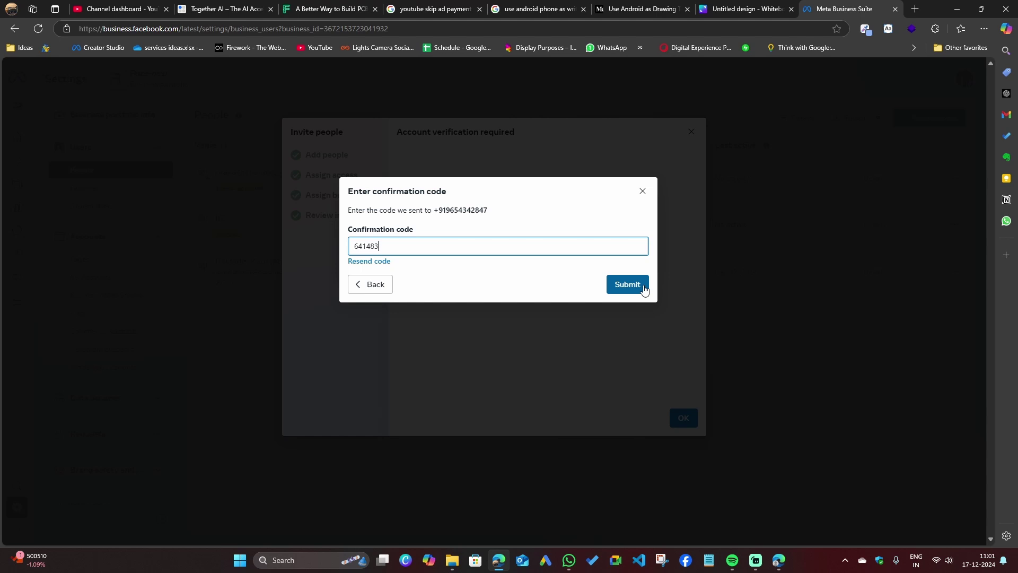
{"action": "left_click", "coordinate": [643, 286]}
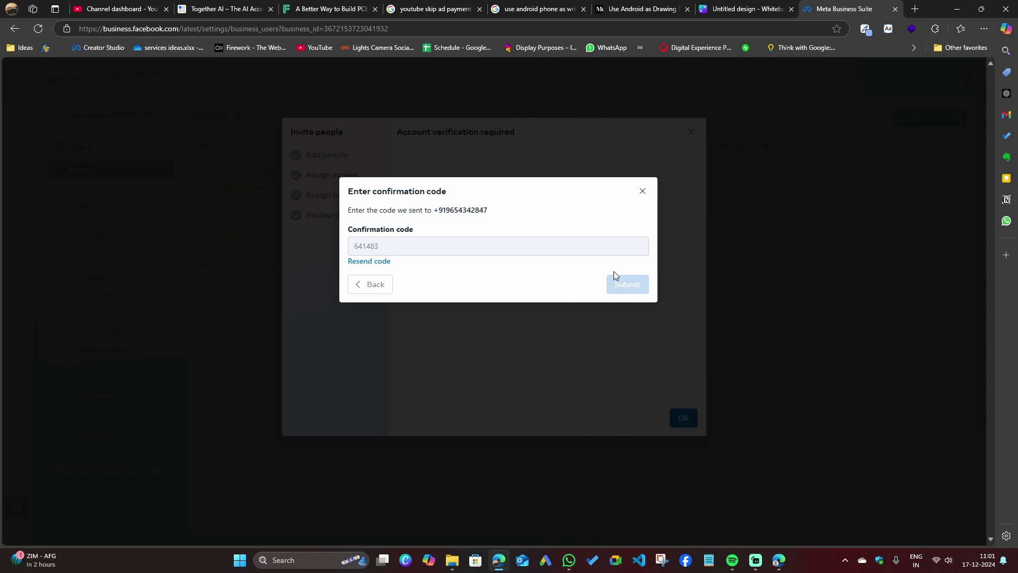
{"action": "left_click", "coordinate": [633, 281]}
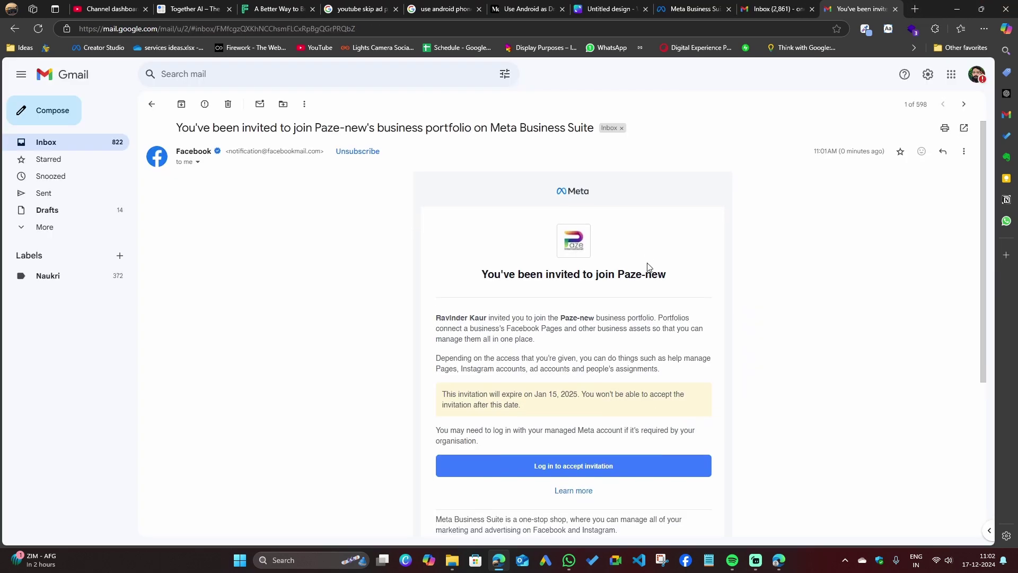
Copy the 'Log in to accept invitation' link from the Paze-new invitation email.
{"action": "scroll", "coordinate": [648, 266], "scroll_direction": "down", "scroll_amount": 2}
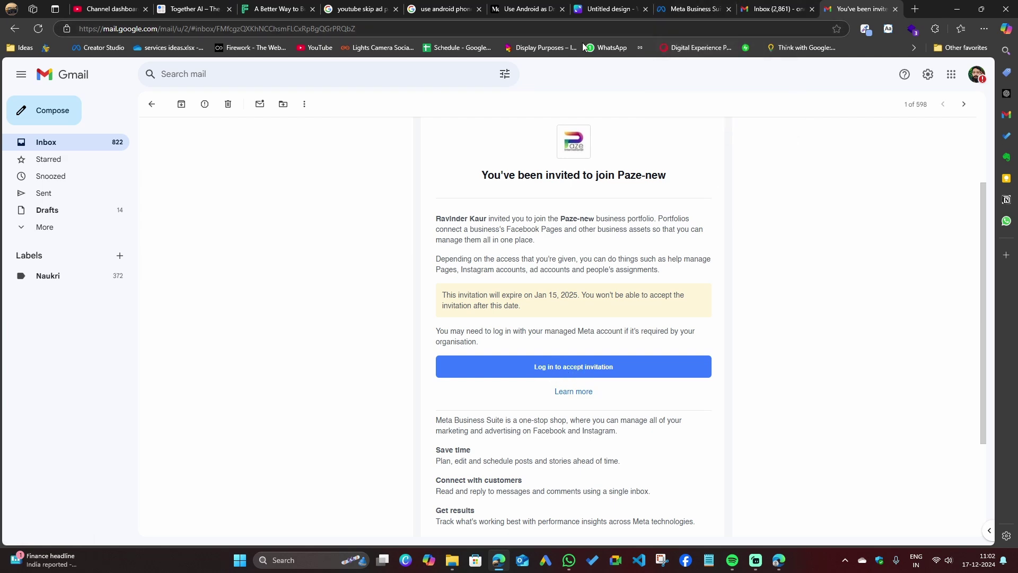
{"action": "right_click", "coordinate": [611, 374]}
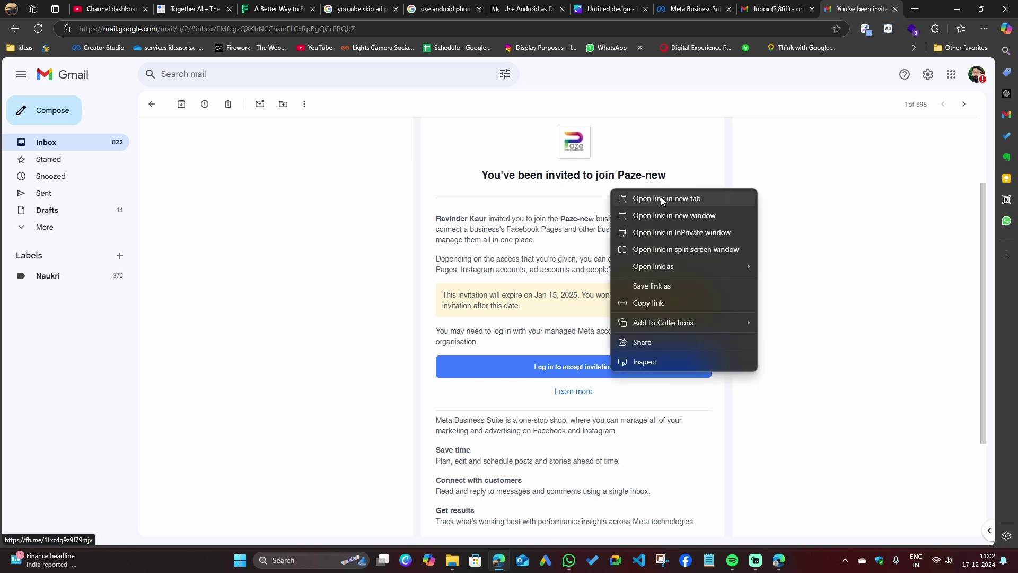
{"action": "left_click", "coordinate": [648, 305]}
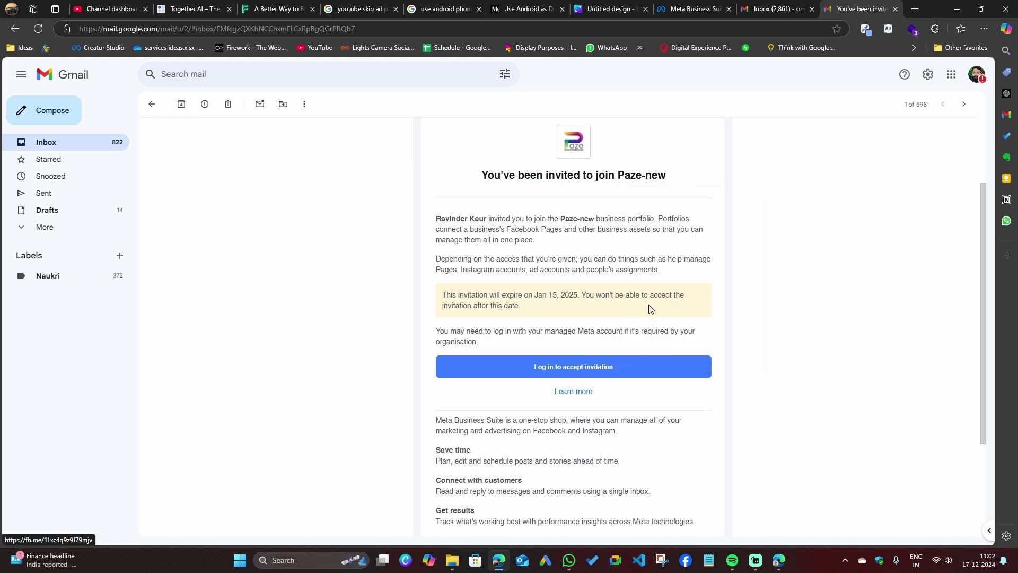
Load the copied invitation link in a new tab of the invitee's browser and log in with Facebook.
{"action": "left_click", "coordinate": [784, 567]}
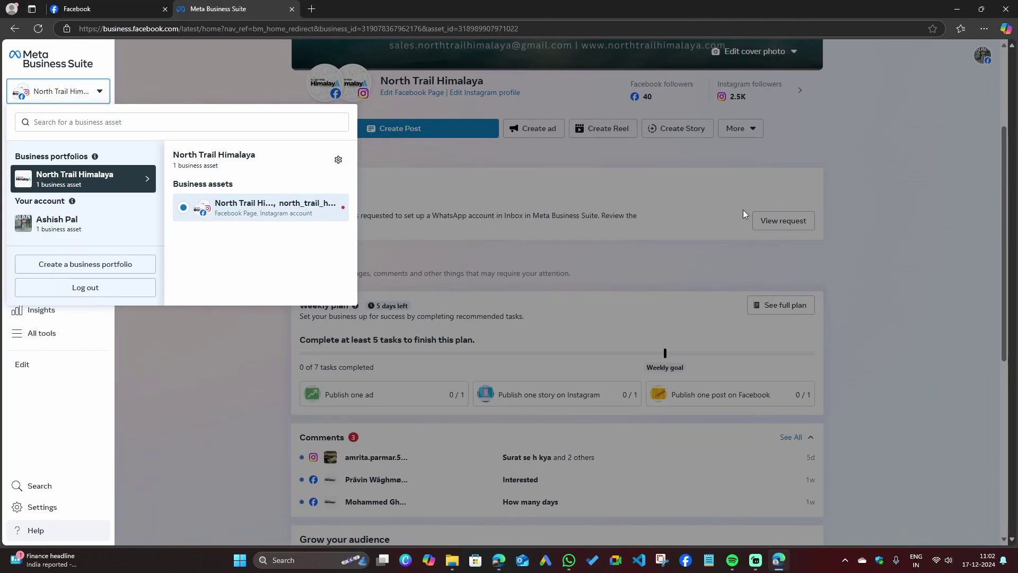
{"action": "left_click", "coordinate": [311, 9]}
{"action": "key", "text": "ctrl+v"}
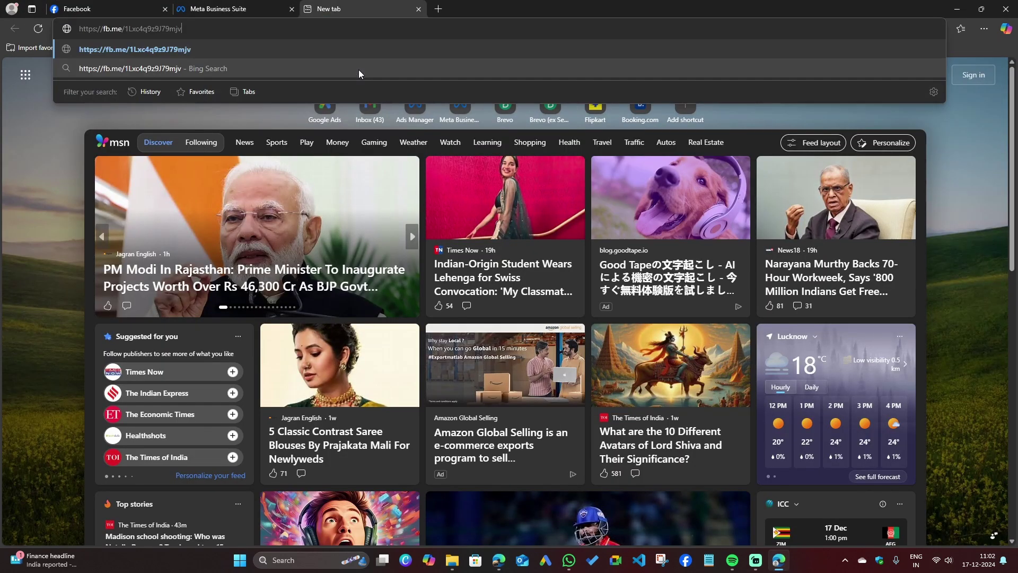
{"action": "key", "text": "Return"}
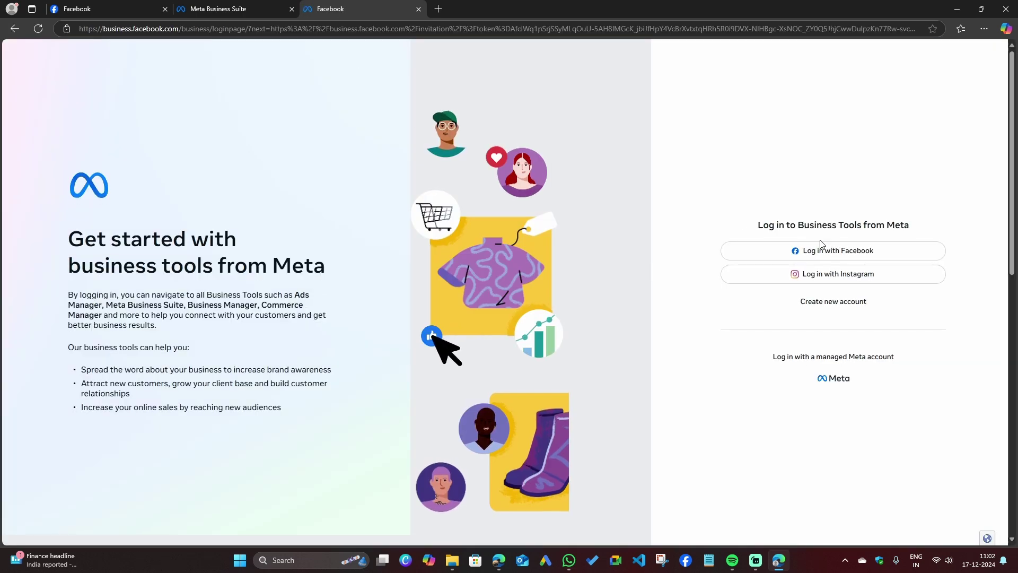
{"action": "left_click", "coordinate": [862, 254]}
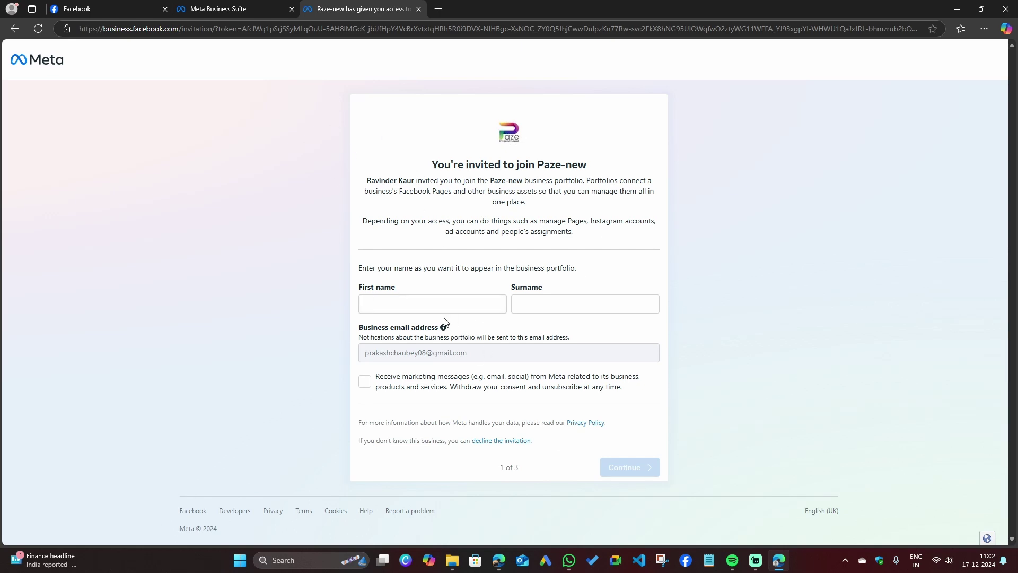
Enter the invitee's first name and surname on the invitation form.
{"action": "left_click", "coordinate": [437, 303]}
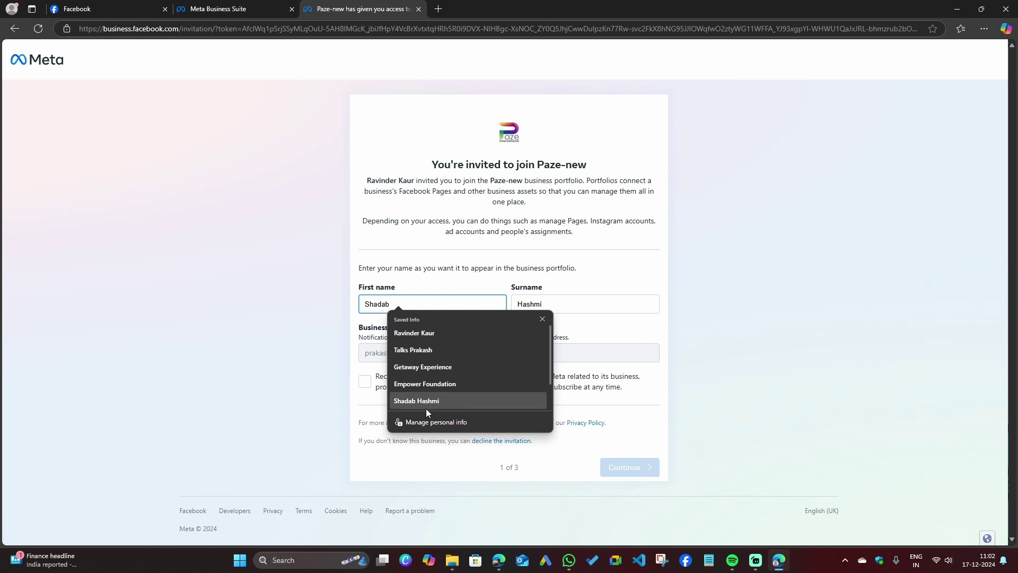
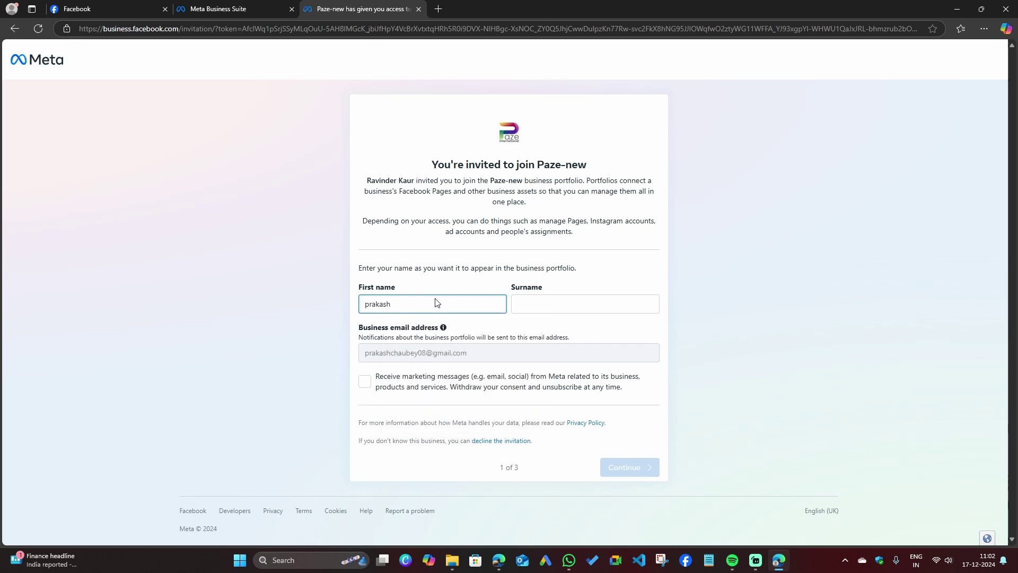
{"action": "left_click", "coordinate": [561, 302]}
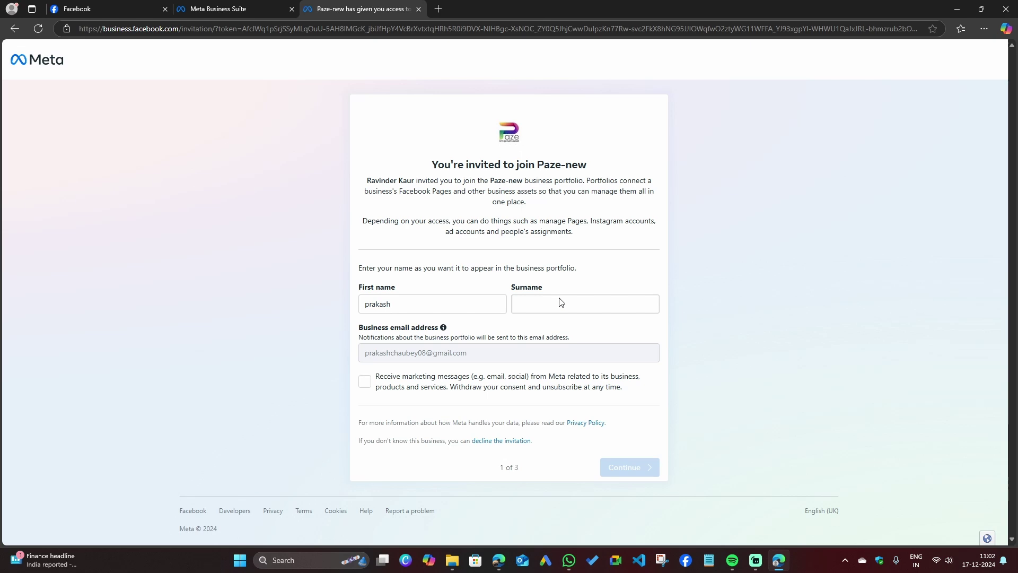
{"action": "left_click", "coordinate": [560, 304]}
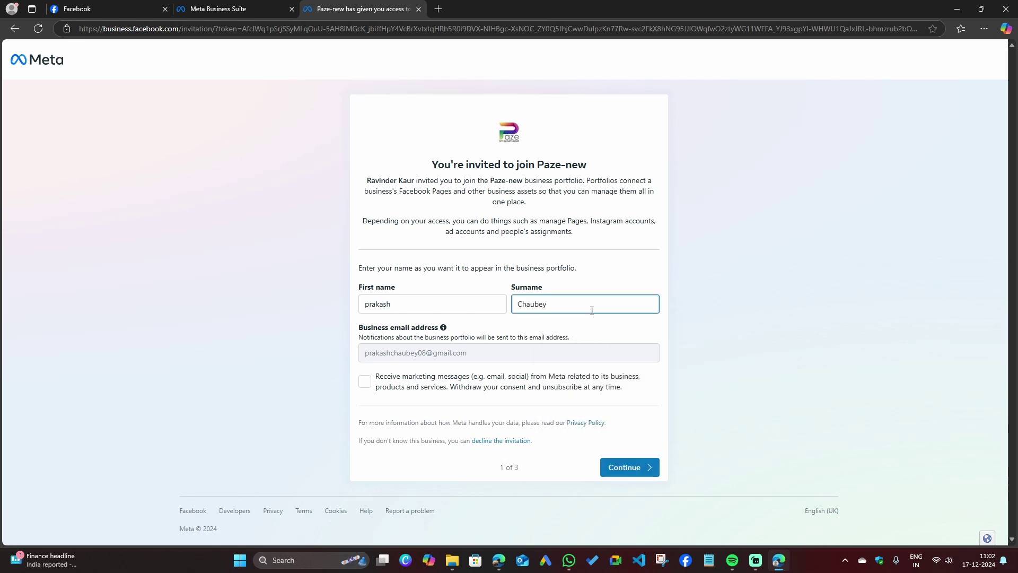
Continue past the name and business review steps and accept the Paze-new invitation.
{"action": "left_click", "coordinate": [629, 467]}
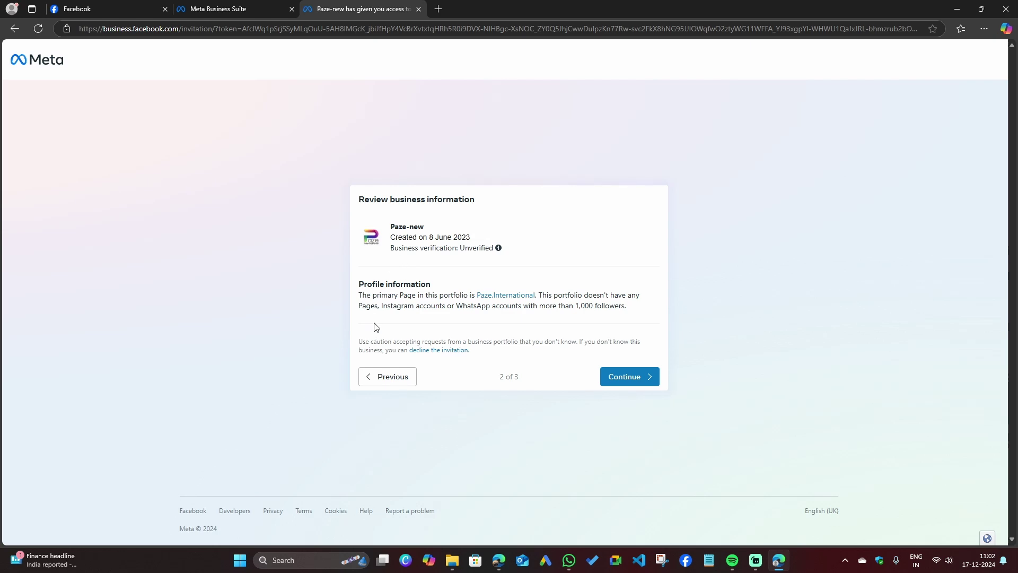
{"action": "left_click", "coordinate": [626, 381]}
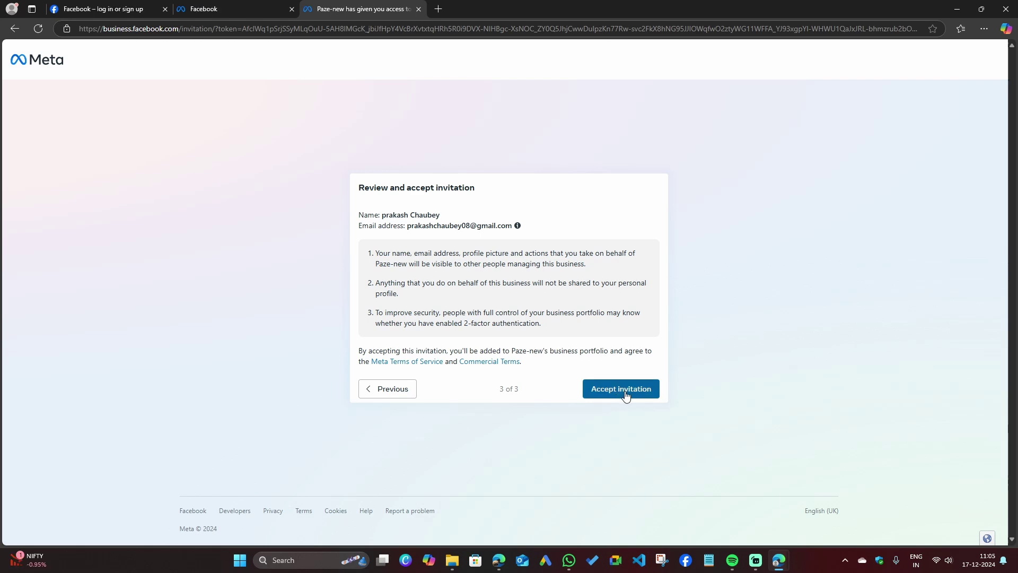
{"action": "left_click", "coordinate": [626, 391]}
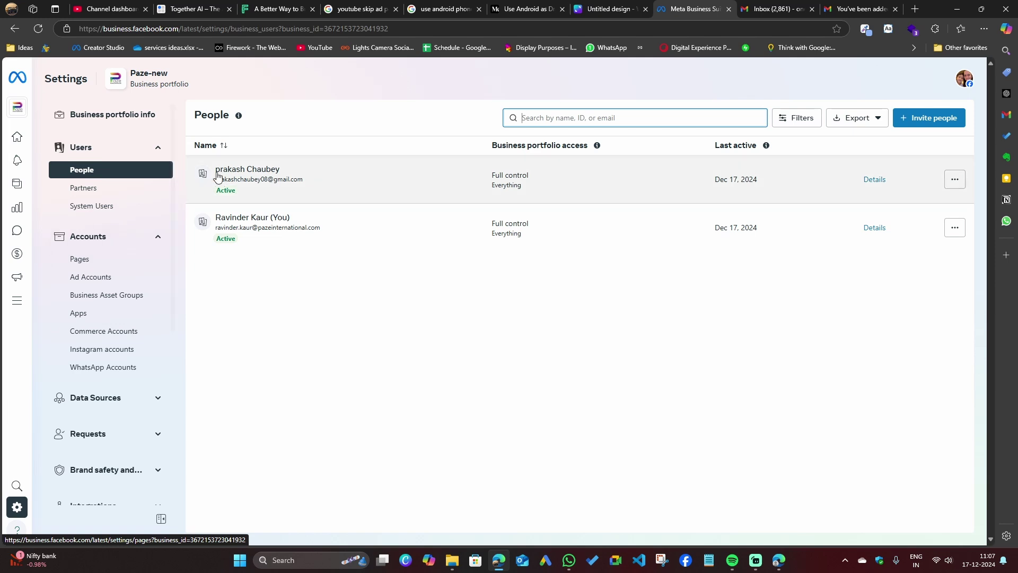
{"action": "left_click", "coordinate": [98, 268]}
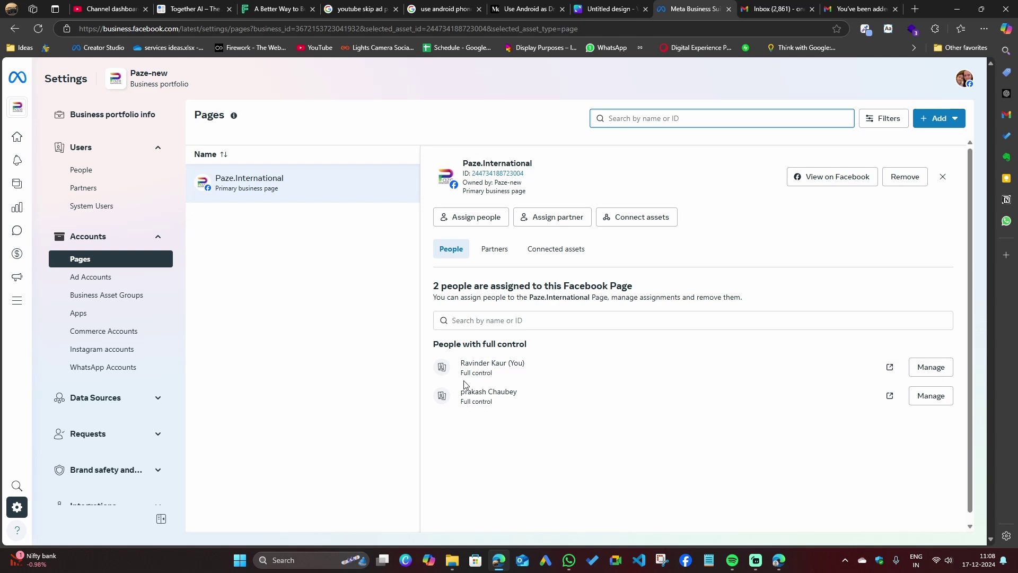
{"action": "left_click", "coordinate": [103, 349]}
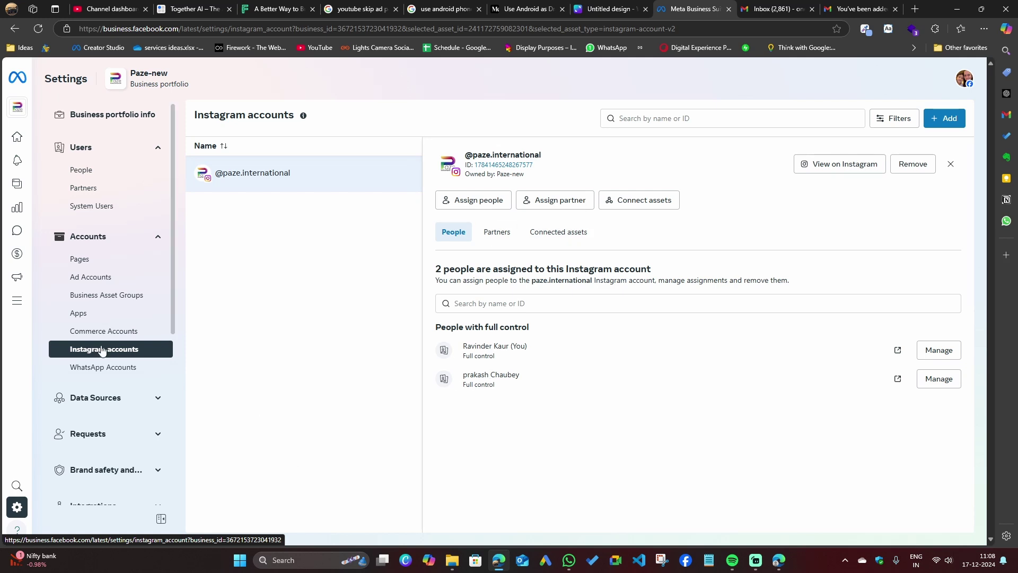
{"action": "left_click", "coordinate": [90, 281]}
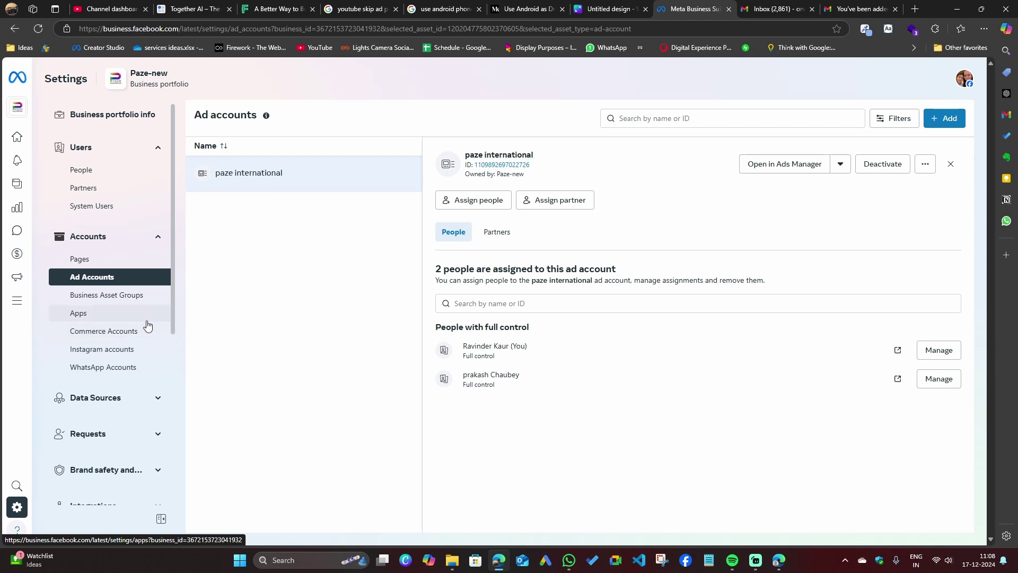
{"action": "scroll", "coordinate": [146, 326], "scroll_direction": "down", "scroll_amount": 5}
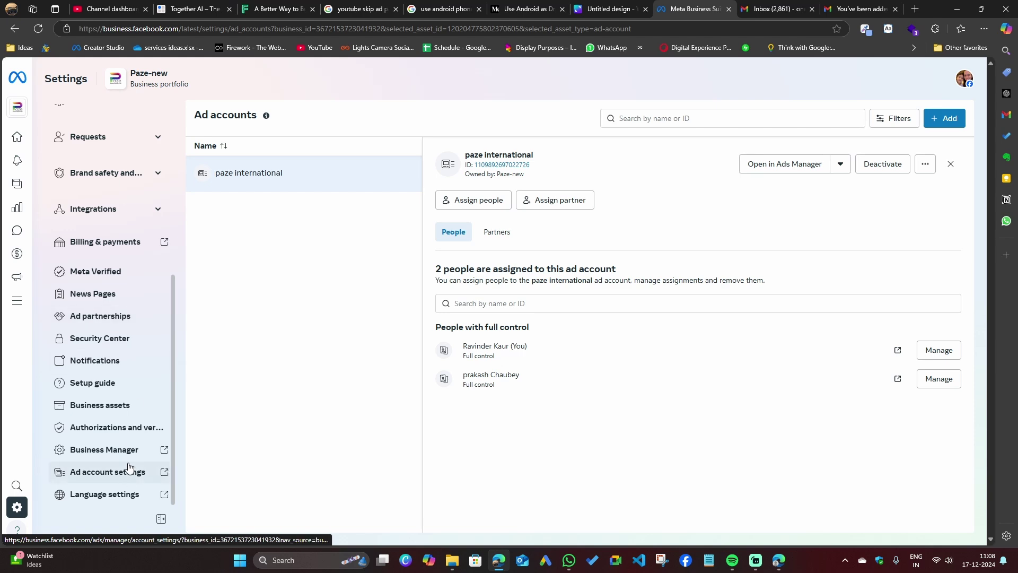
{"action": "scroll", "coordinate": [90, 360], "scroll_direction": "up", "scroll_amount": 5}
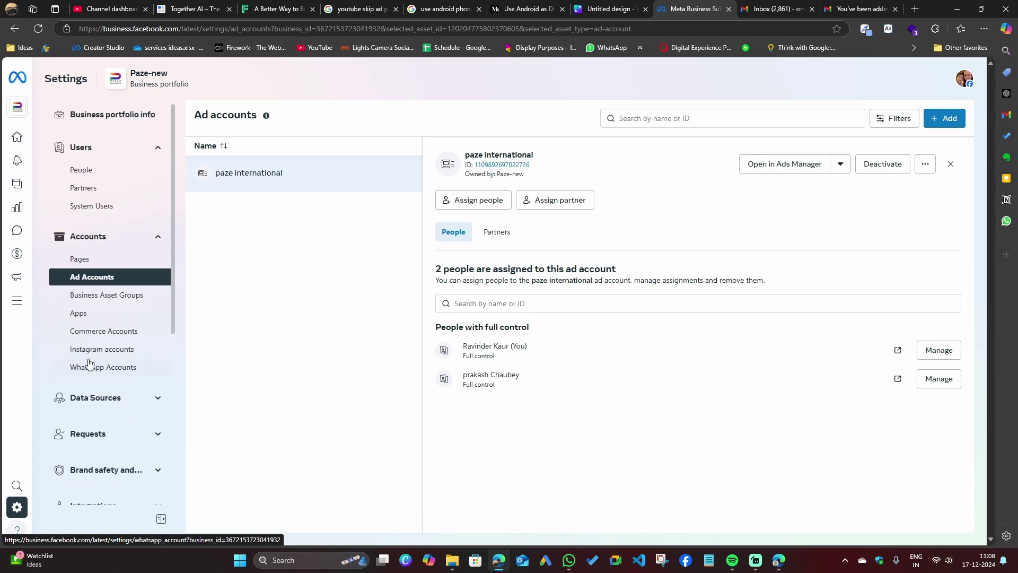